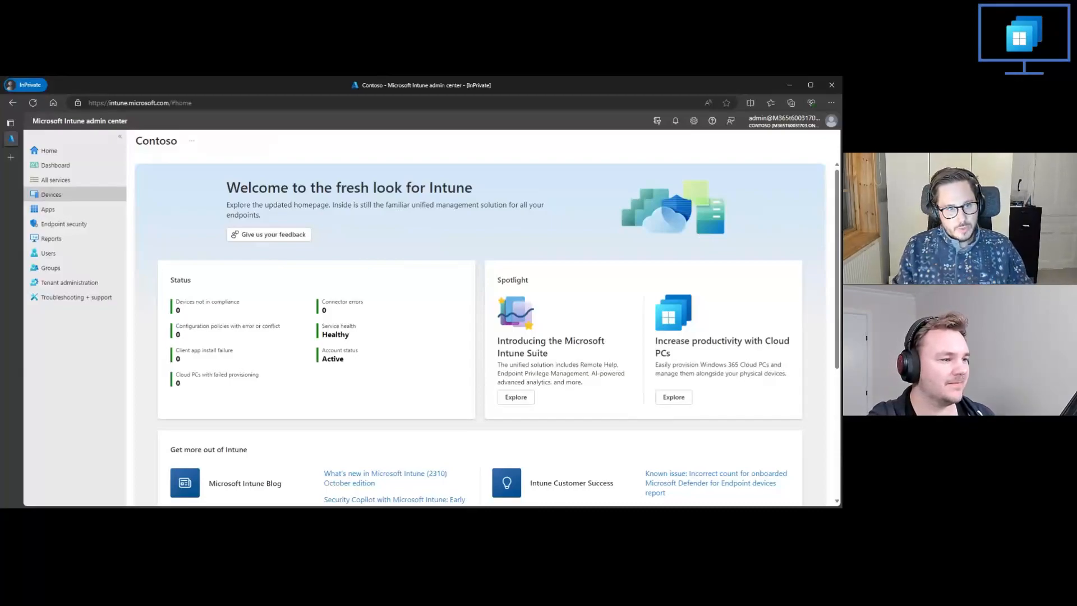
# Step: Start a new Windows 365 provisioning policy from the device provisioning settings and name it Demo 1
pyautogui.click(50, 195)
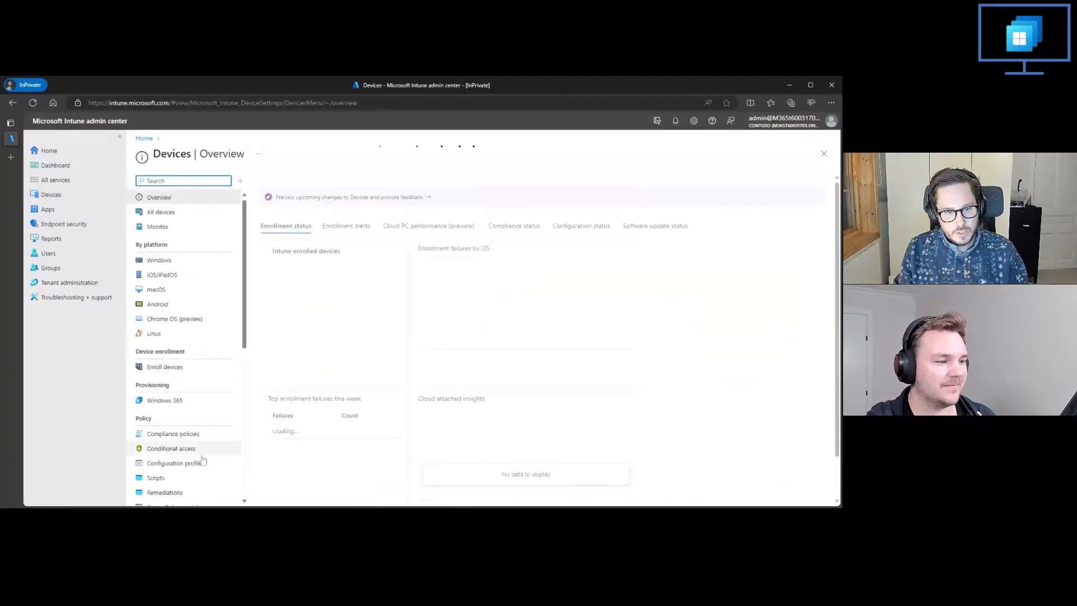
pyautogui.click(165, 401)
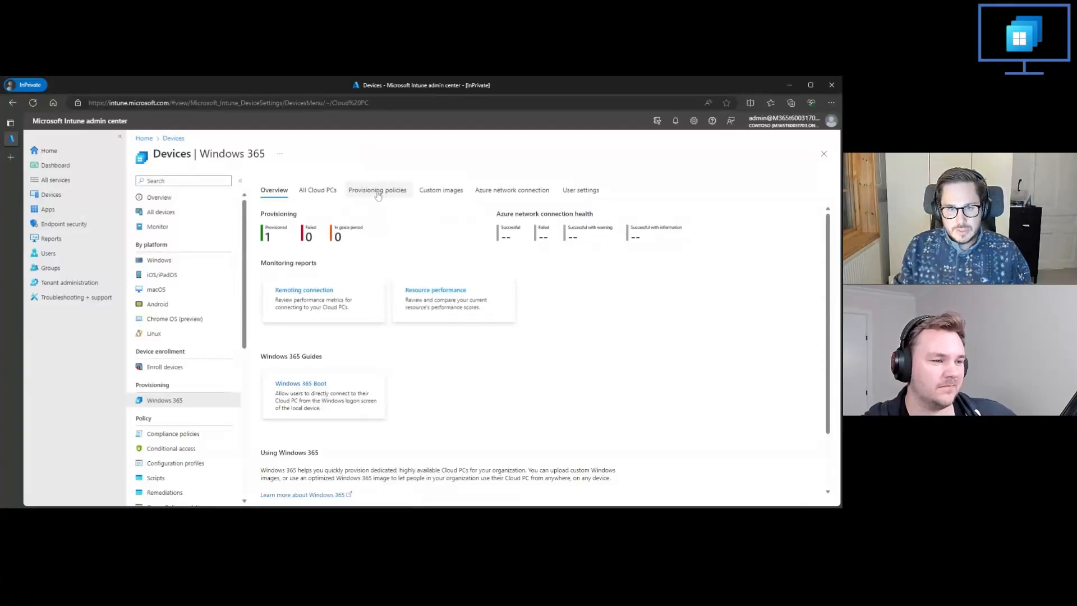
pyautogui.click(378, 193)
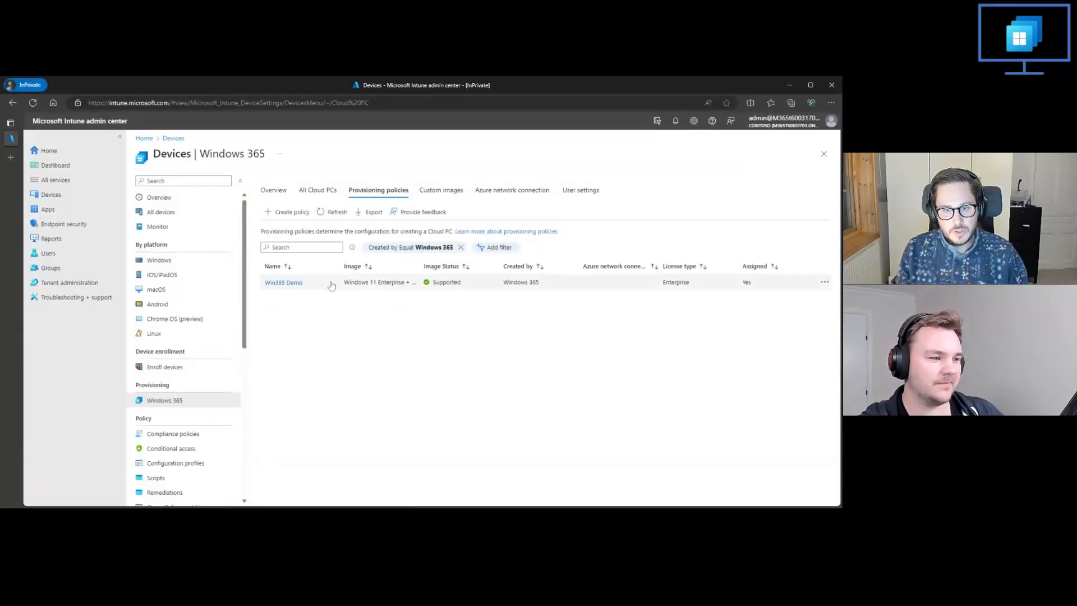
pyautogui.click(280, 213)
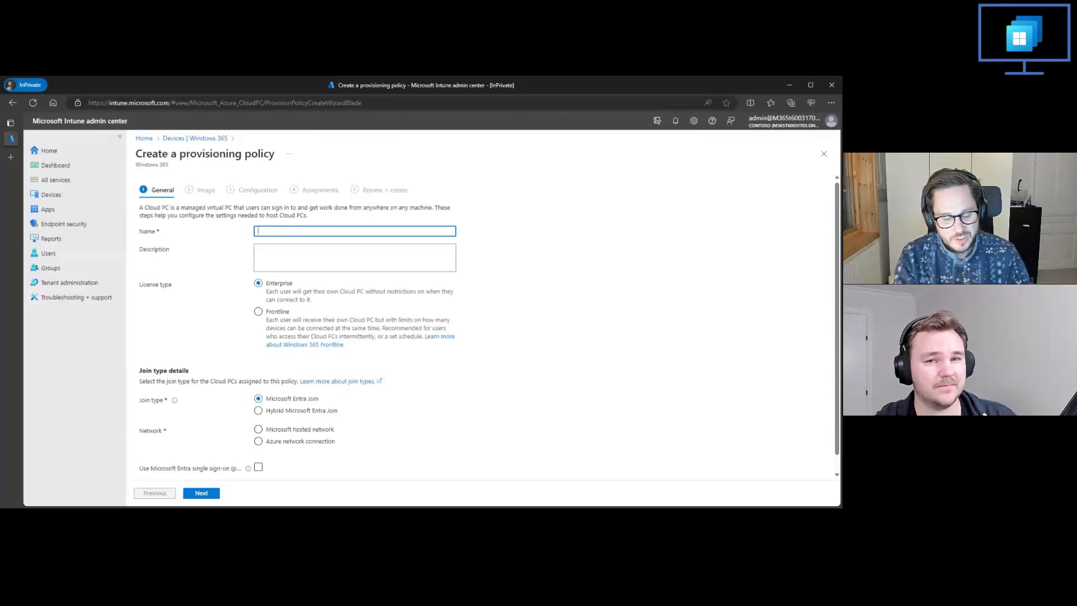
pyautogui.write('Demo 1')
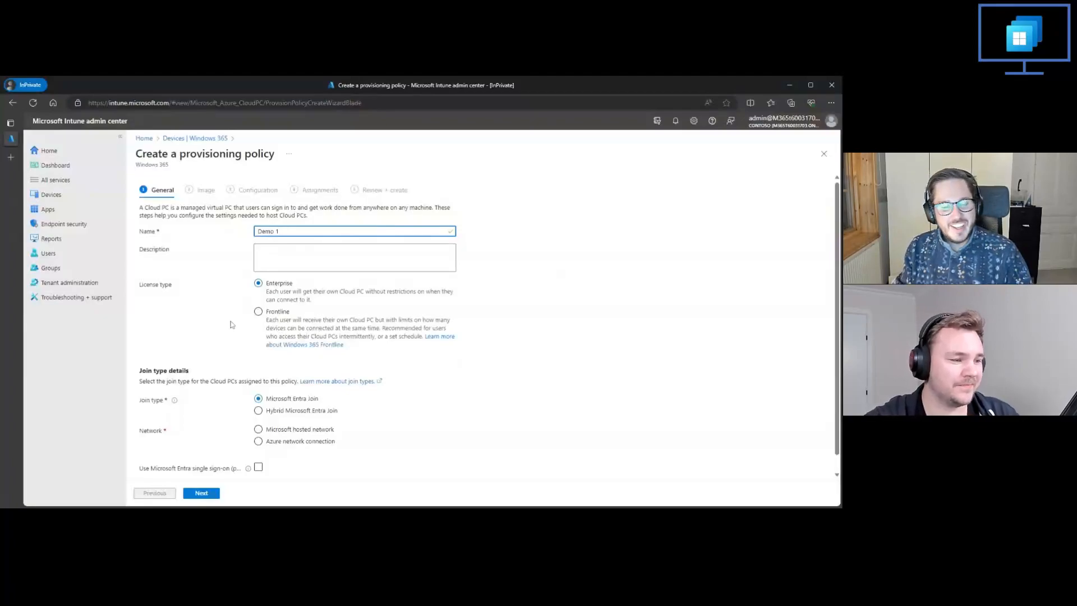
pyautogui.click(291, 258)
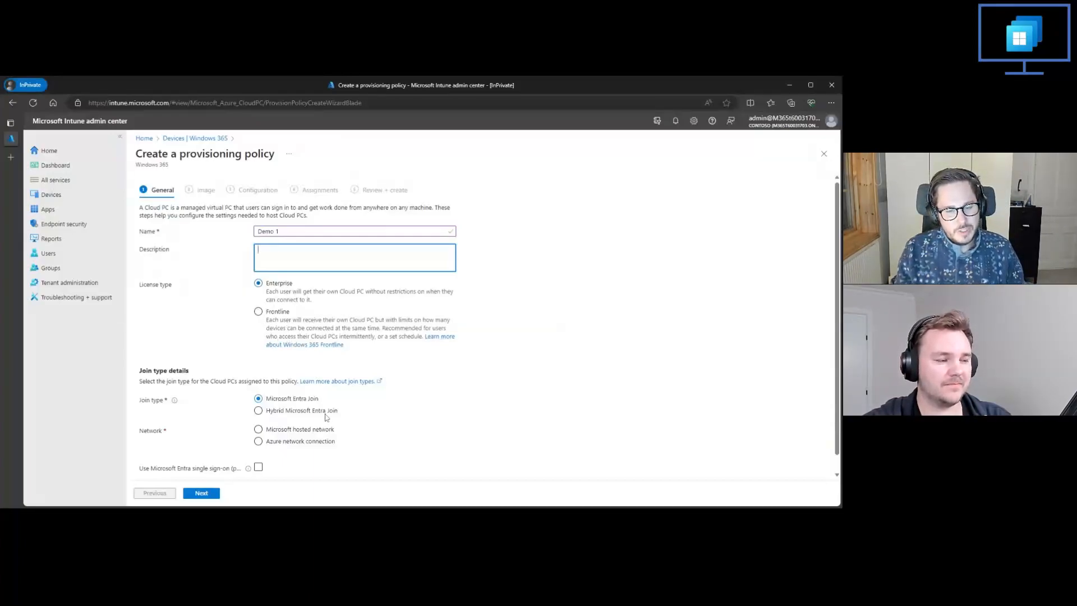
# Step: Set the policy's network to Microsoft hosted network in the join type details
pyautogui.scroll(-1, 280, 427)
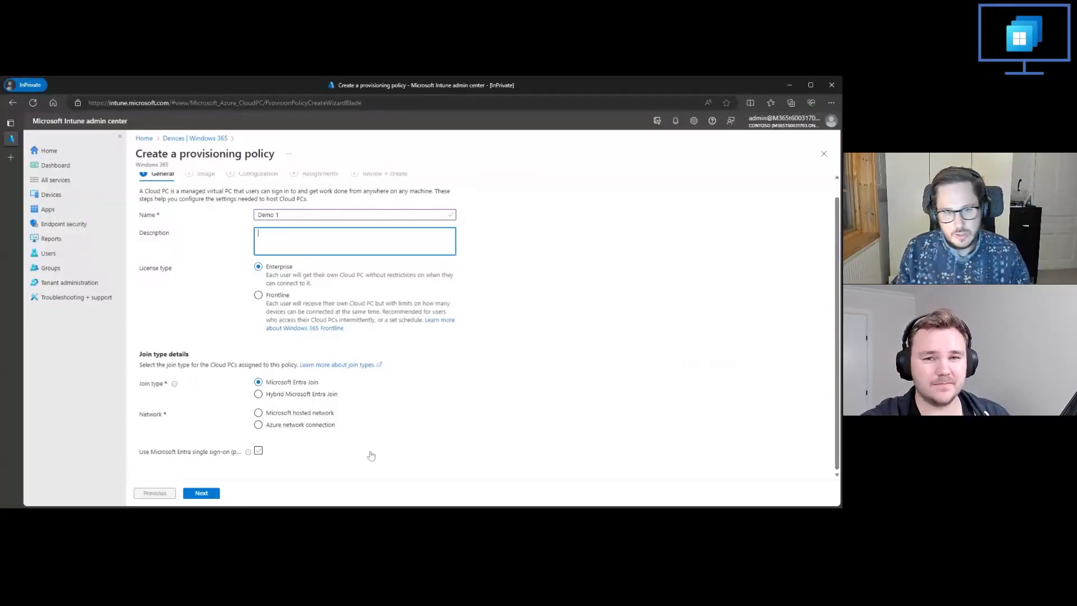
pyautogui.click(316, 428)
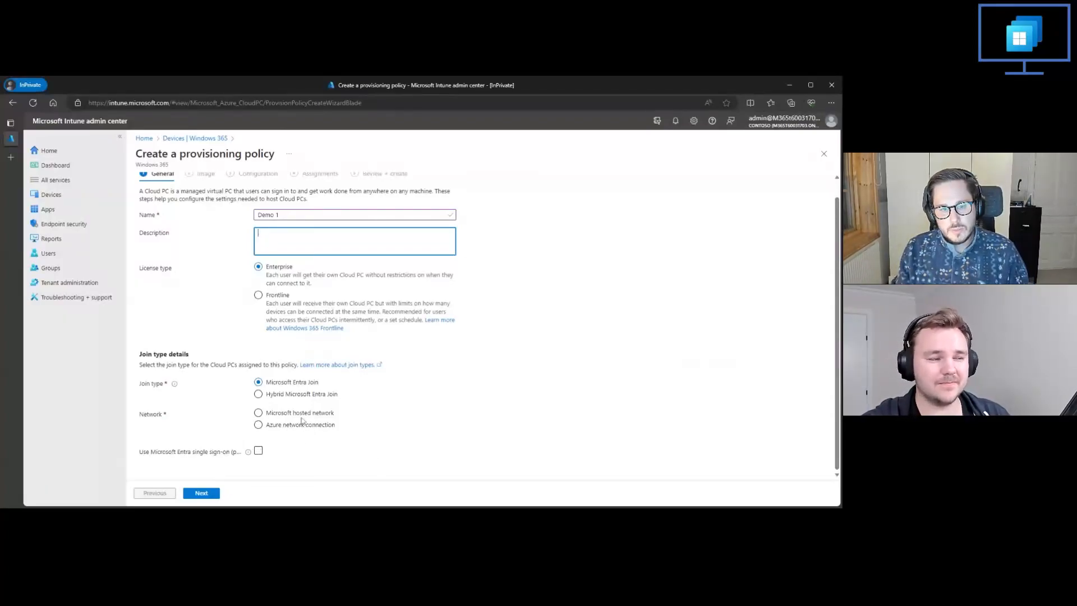
pyautogui.click(259, 413)
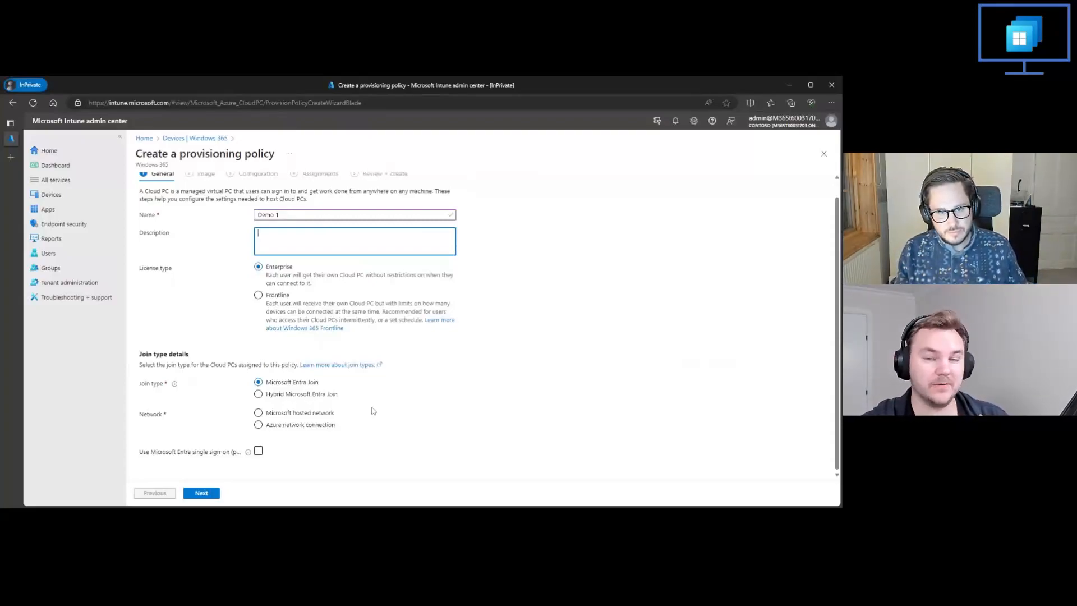
pyautogui.click(333, 416)
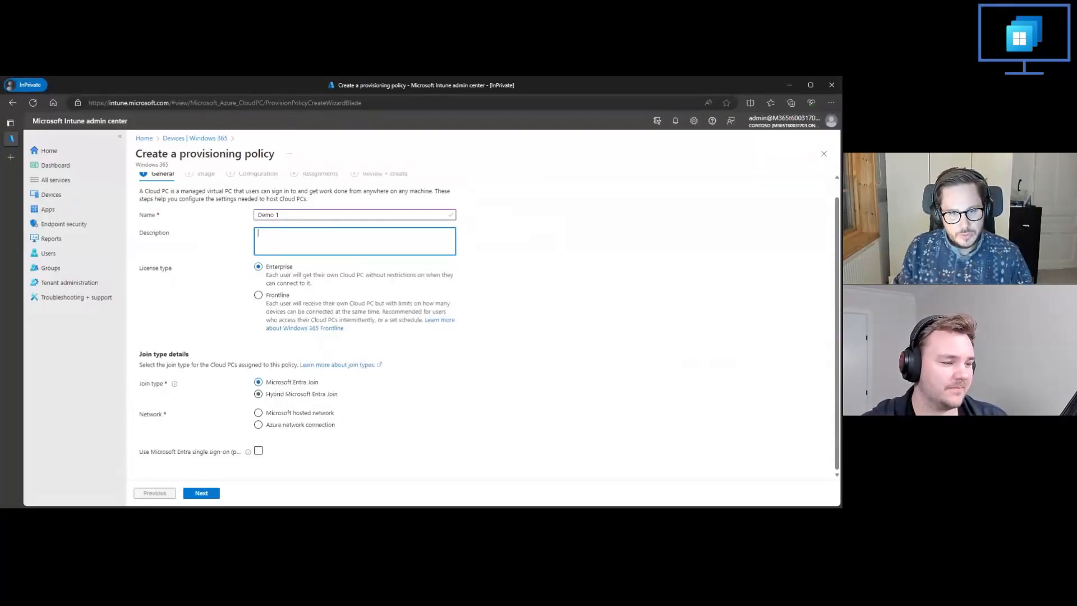
pyautogui.click(323, 415)
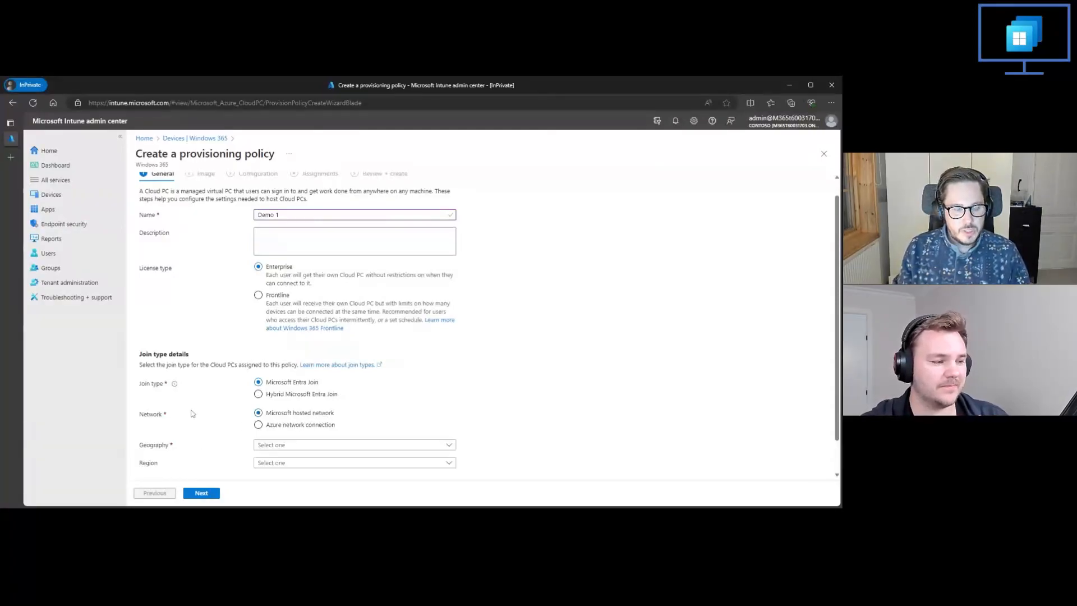
# Step: Set the geography to European Union and review the region choices, keeping Automatic (Recommended)
pyautogui.scroll(-1, 298, 422)
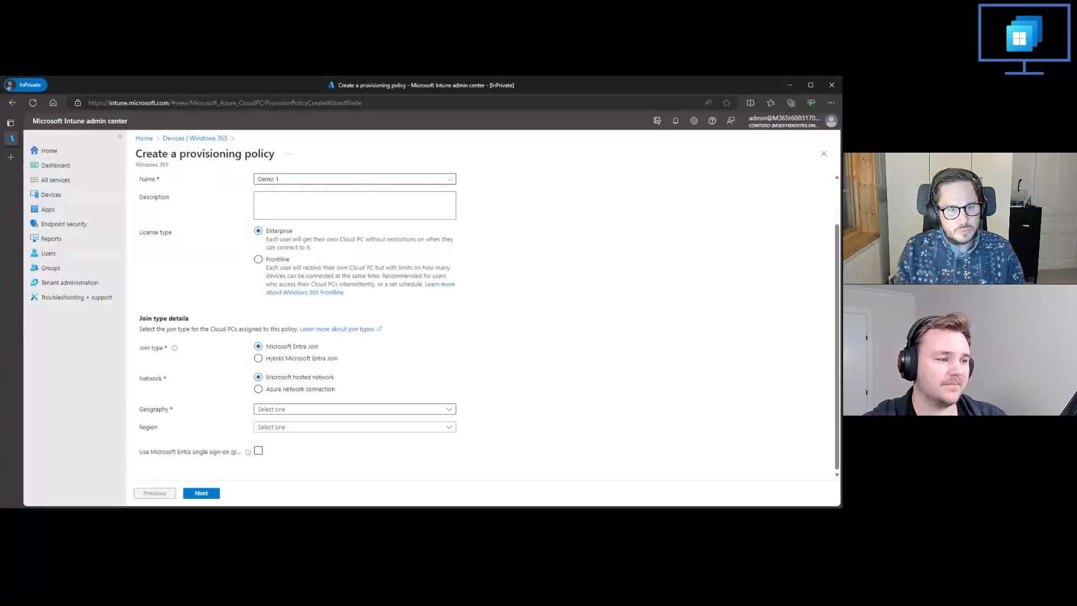
pyautogui.click(287, 414)
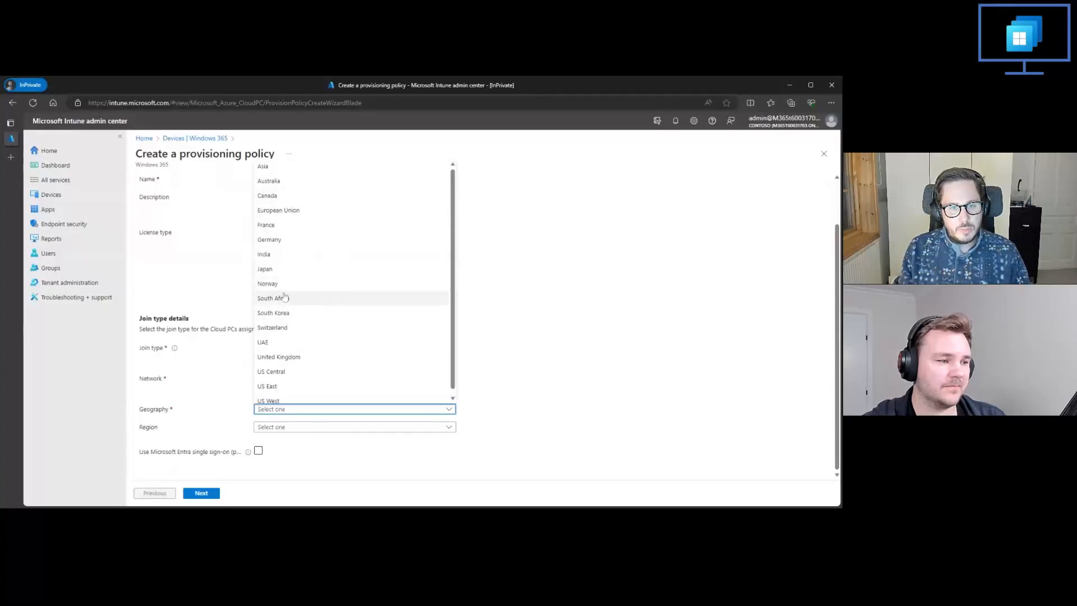
pyautogui.click(291, 212)
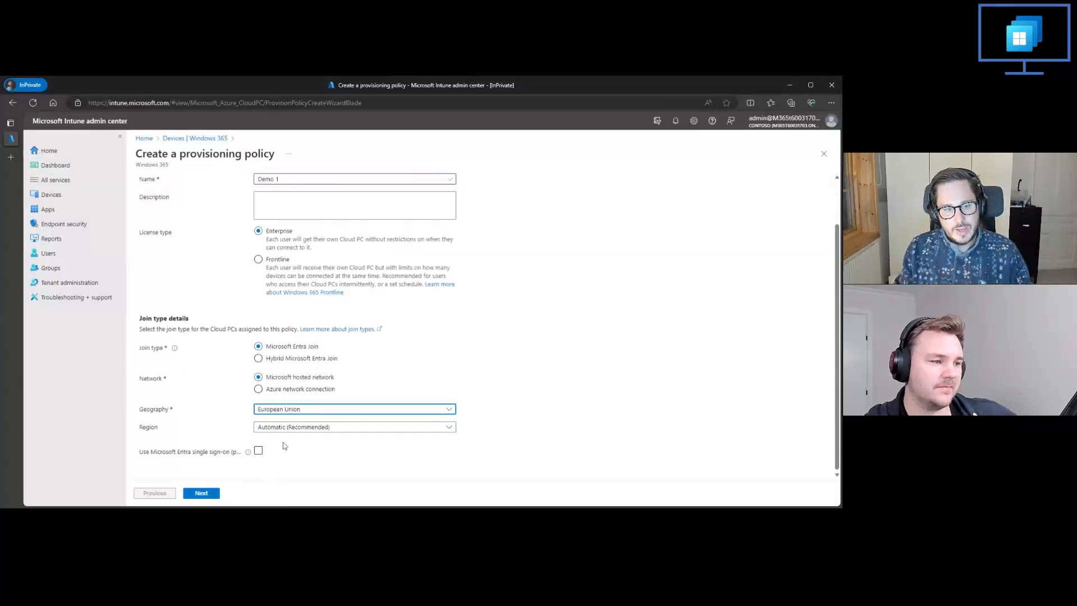
pyautogui.click(291, 426)
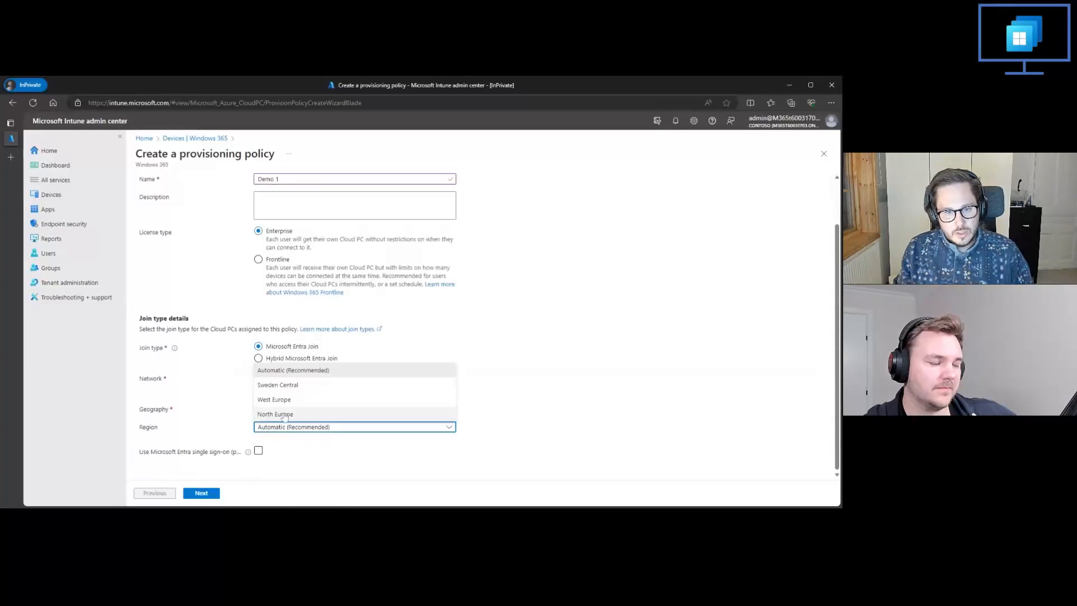
pyautogui.click(218, 433)
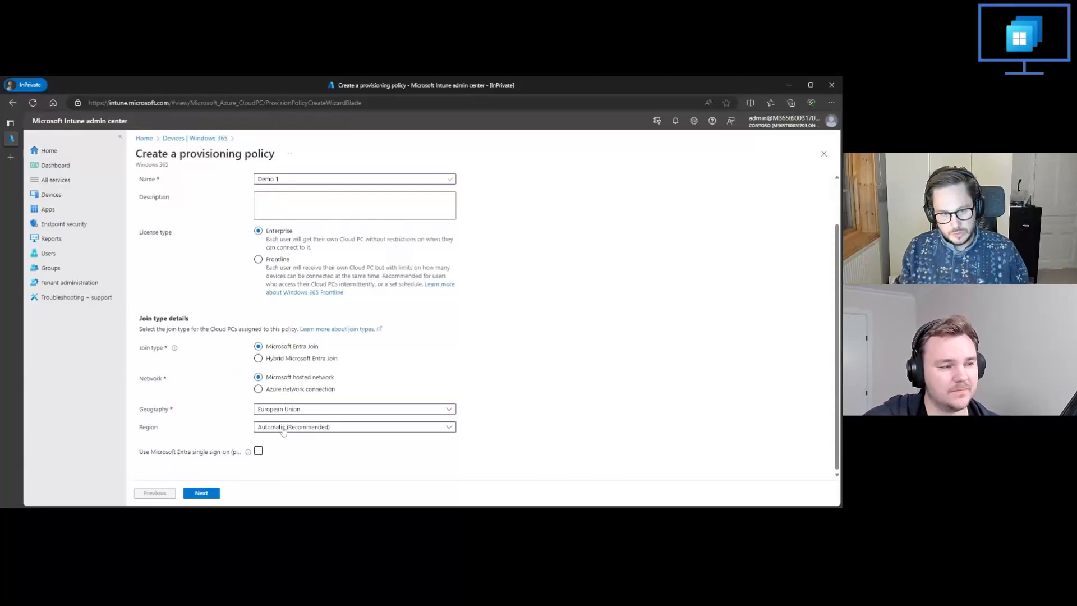
pyautogui.click(258, 453)
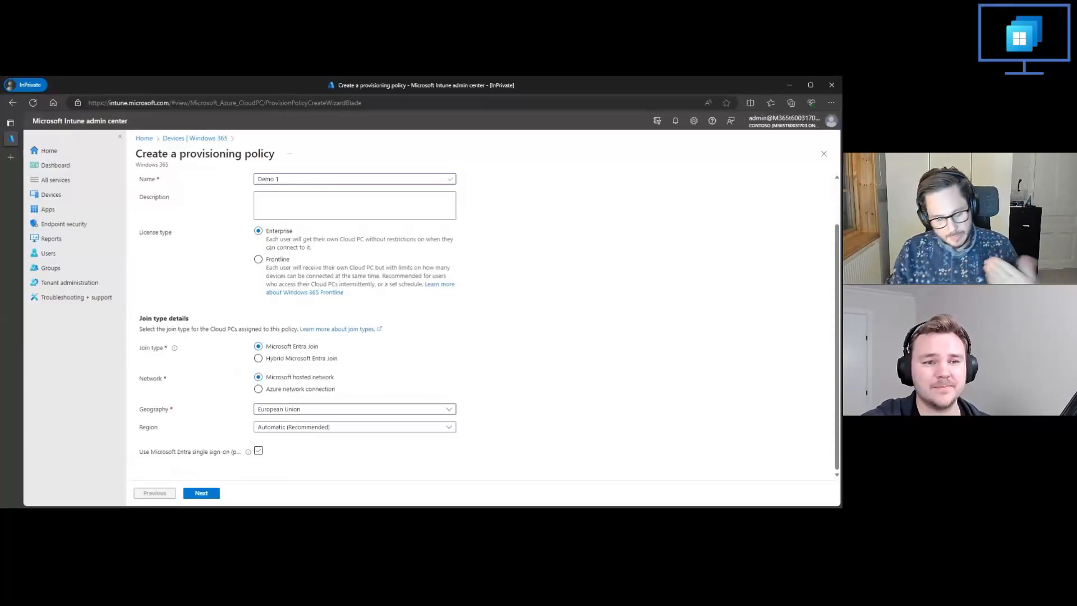
pyautogui.click(258, 450)
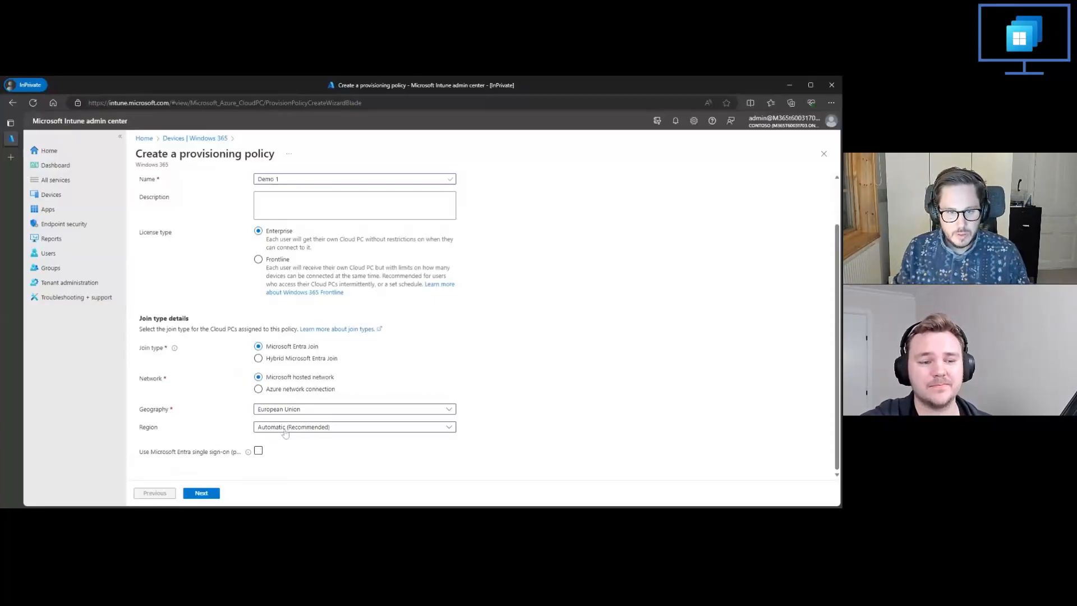
pyautogui.click(287, 428)
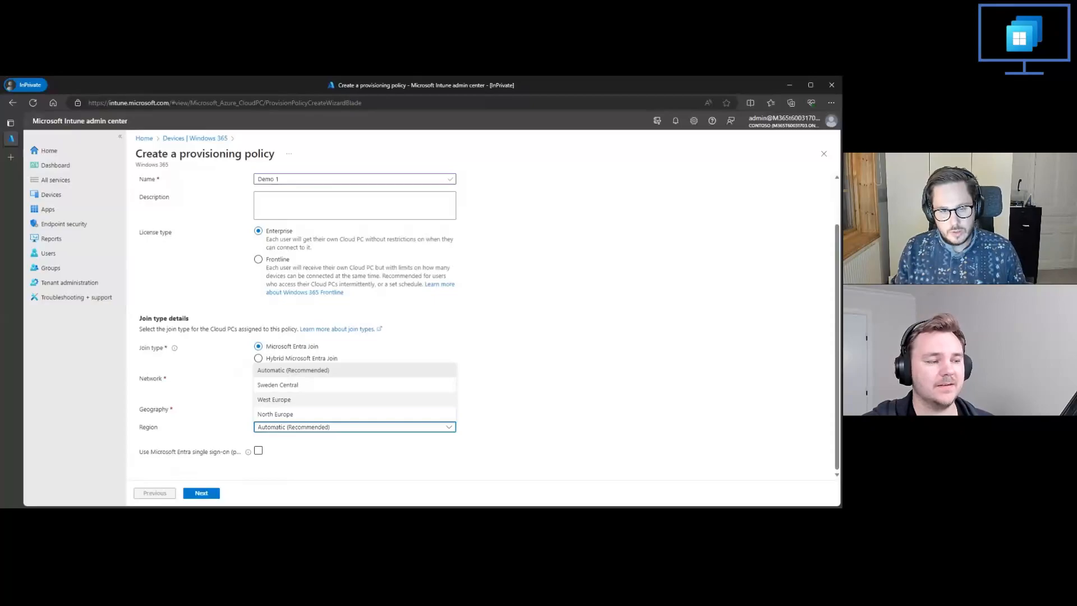
pyautogui.click(300, 472)
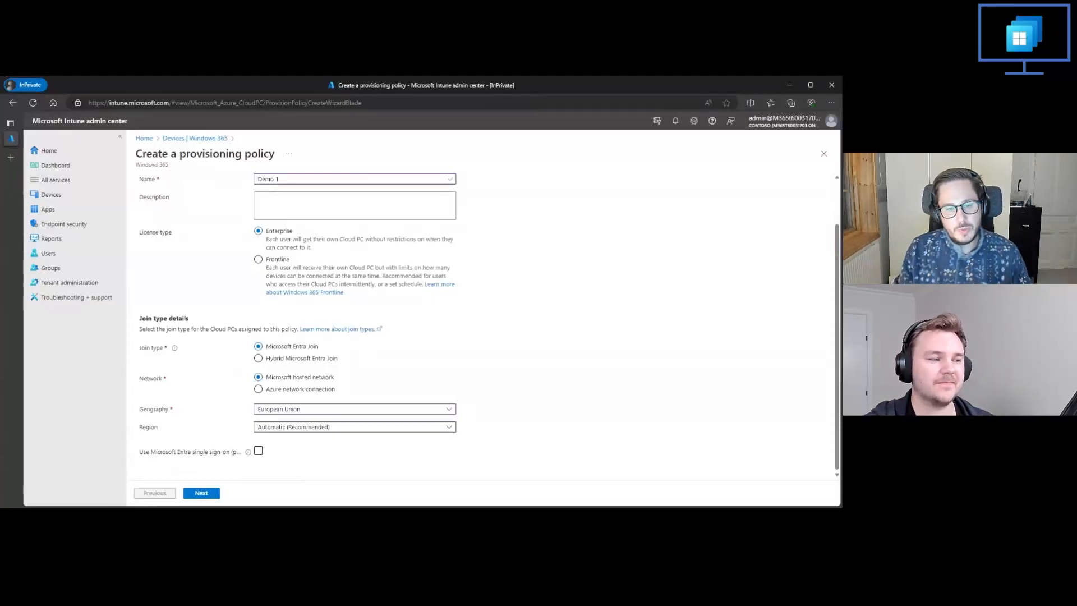
# Step: Enable Microsoft Entra single sign-on for the policy and continue to the image settings
pyautogui.click(259, 452)
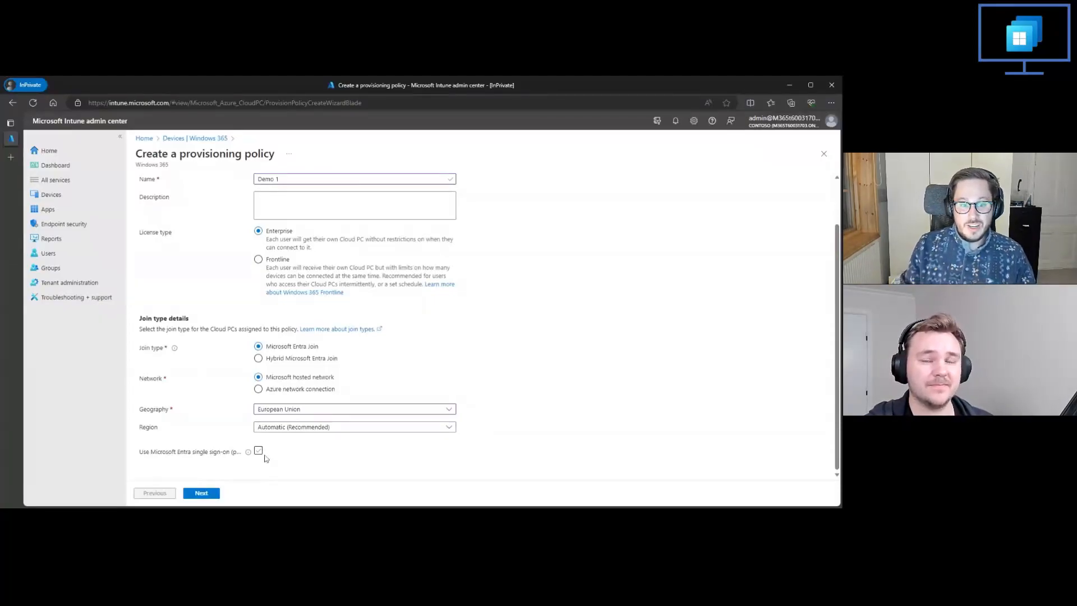
pyautogui.click(260, 453)
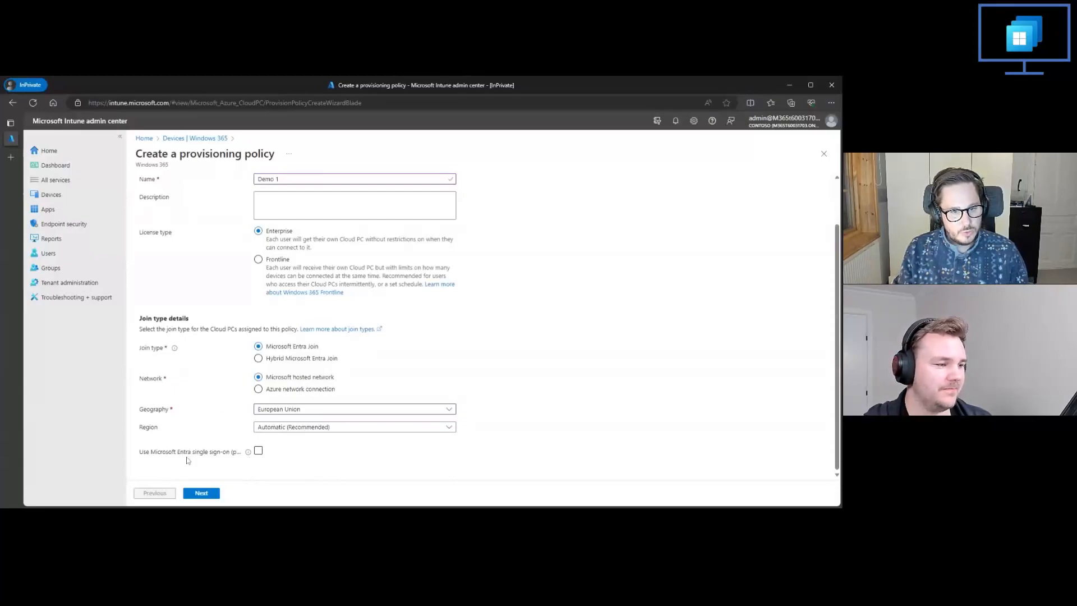
pyautogui.moveTo(247, 457)
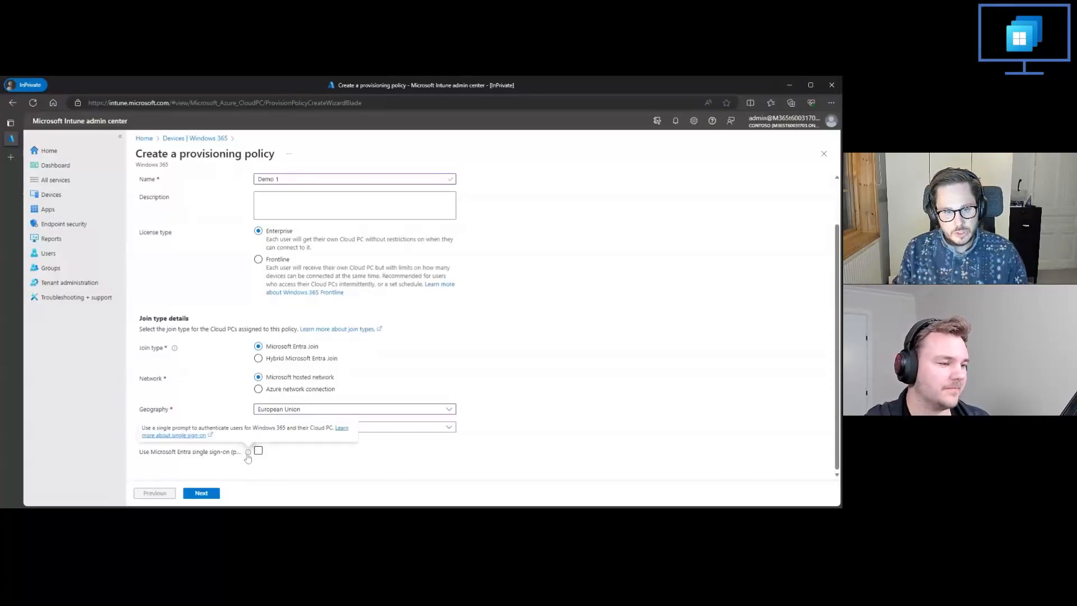
pyautogui.click(262, 455)
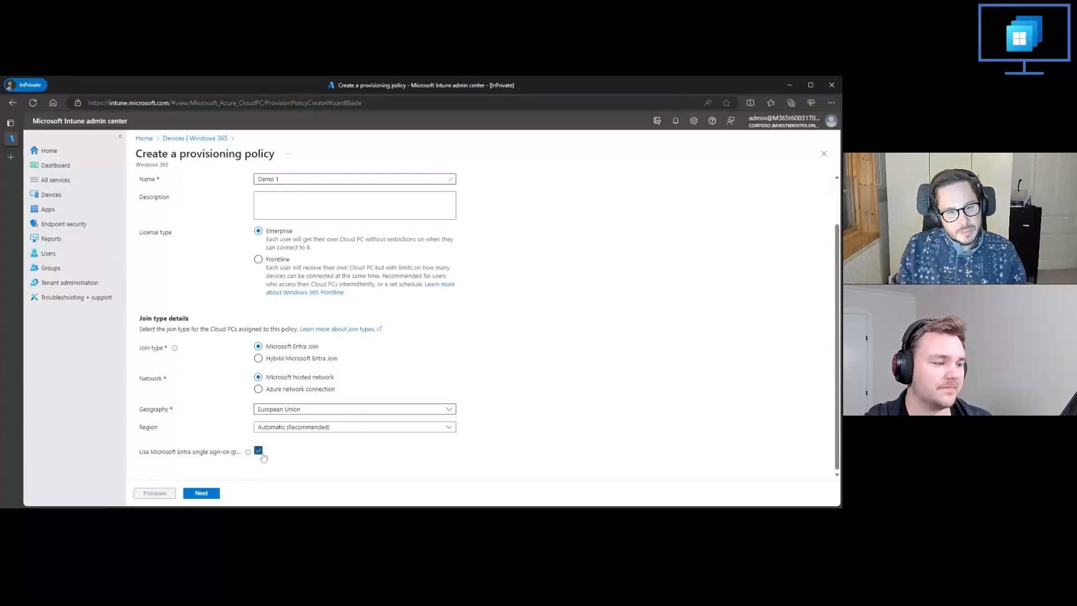
pyautogui.moveTo(248, 453)
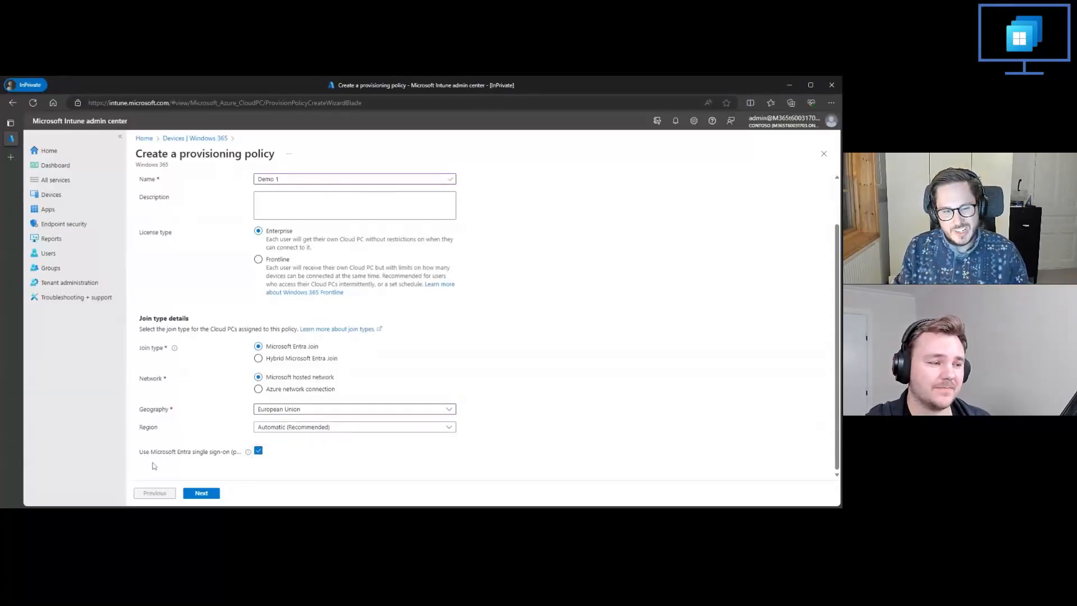
pyautogui.moveTo(140, 452); pyautogui.dragTo(236, 461)
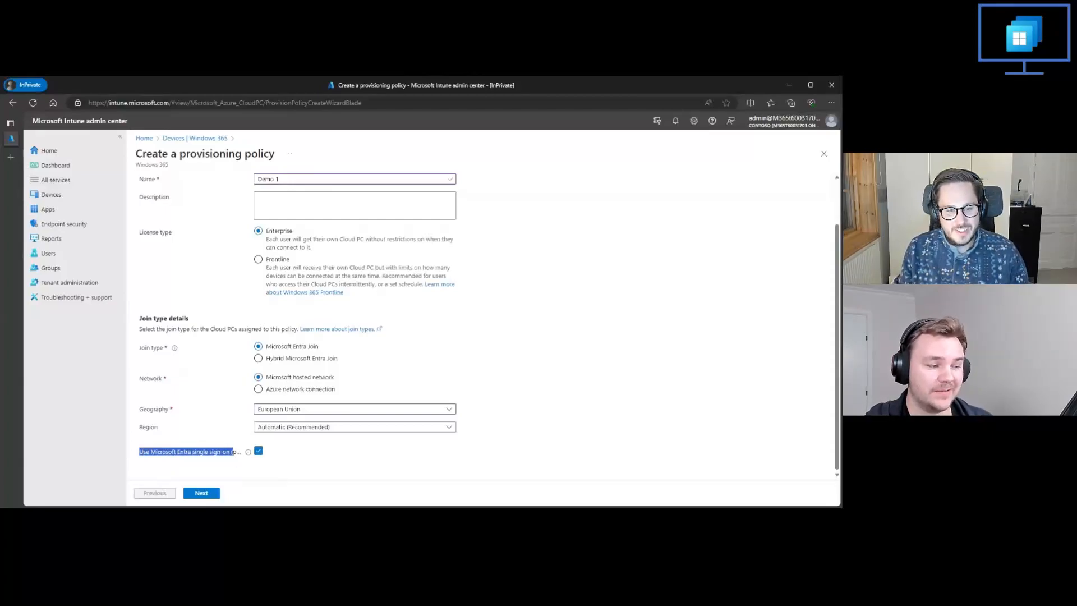
pyautogui.click(217, 481)
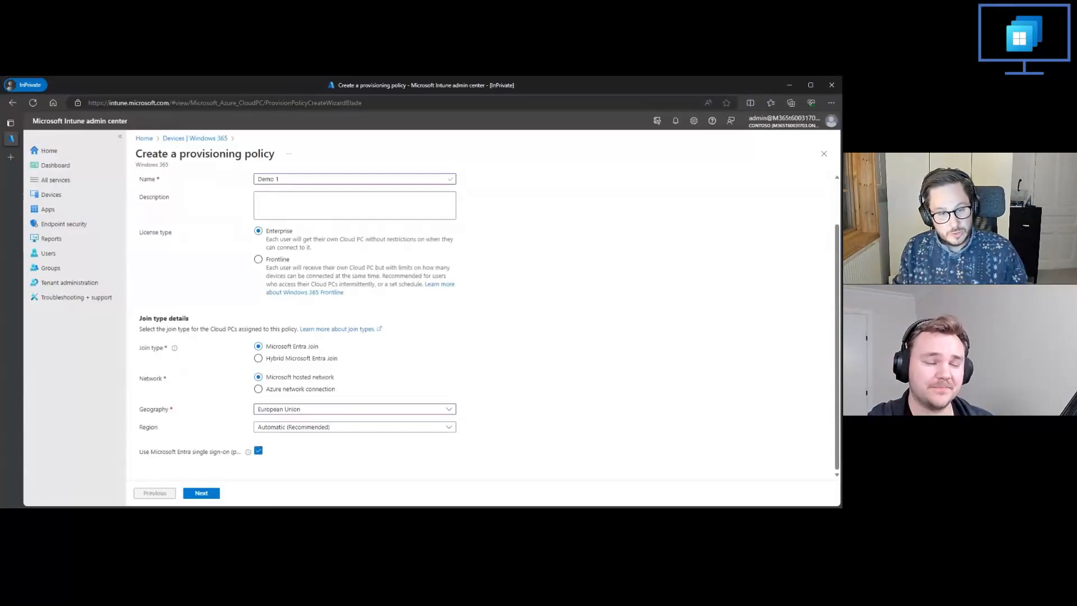
pyautogui.click(201, 492)
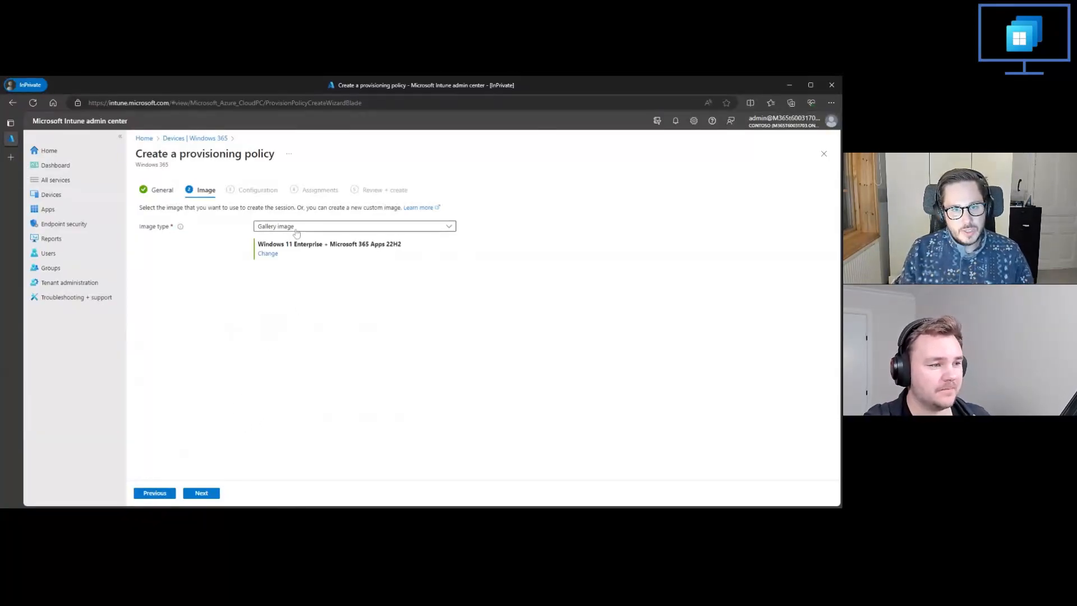
# Step: Select the Windows 11 Enterprise + Microsoft 365 Apps image, version 22H2, from the image gallery
pyautogui.click(276, 254)
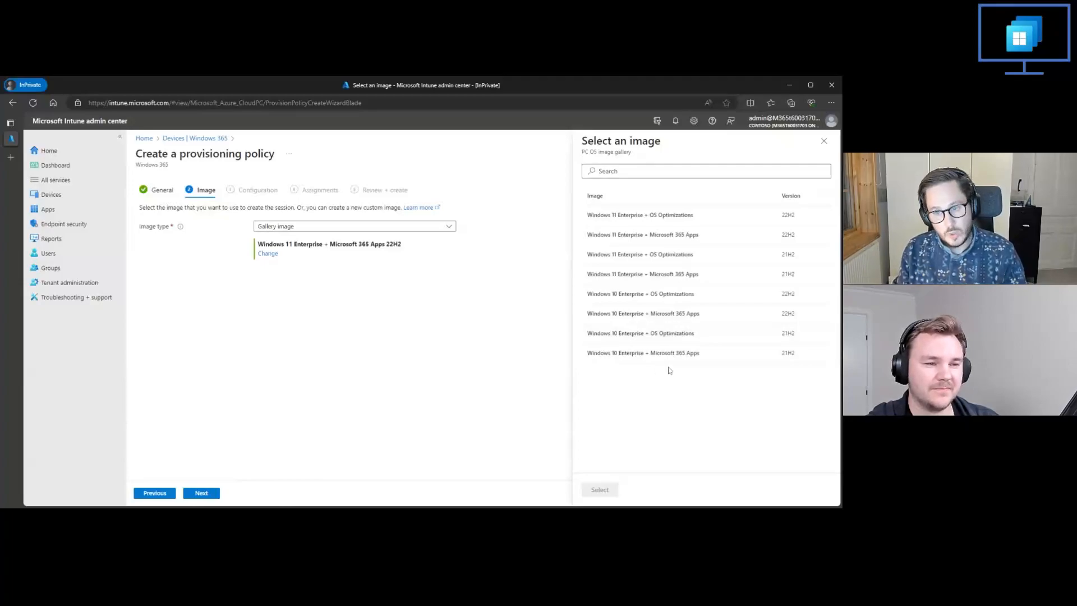
pyautogui.click(668, 235)
pyautogui.click(598, 489)
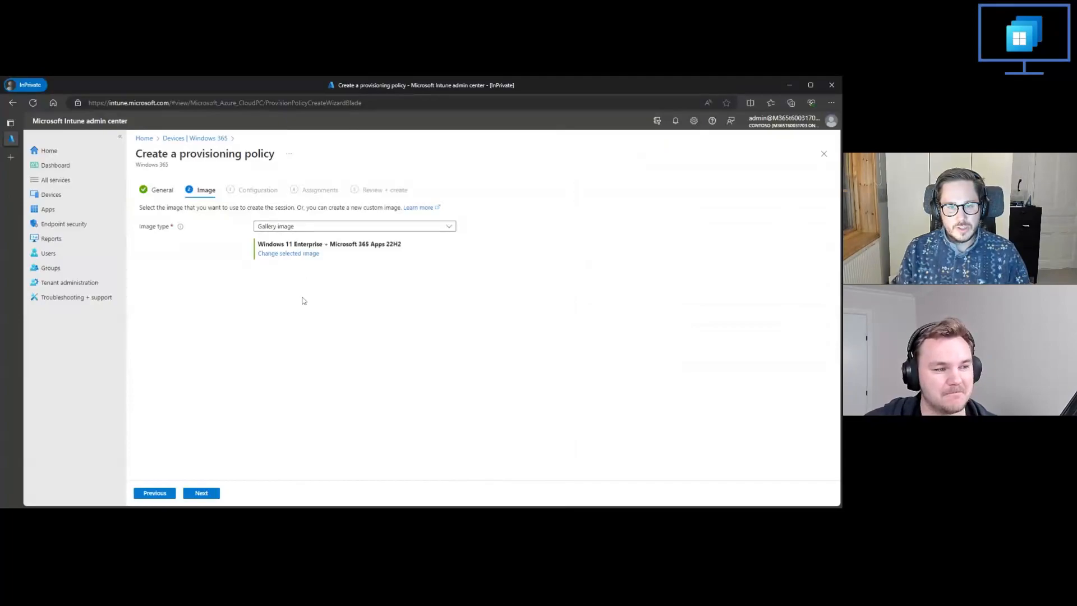
# Step: Check the available image types, keep Gallery image, and continue to the policy's configuration settings
pyautogui.click(278, 226)
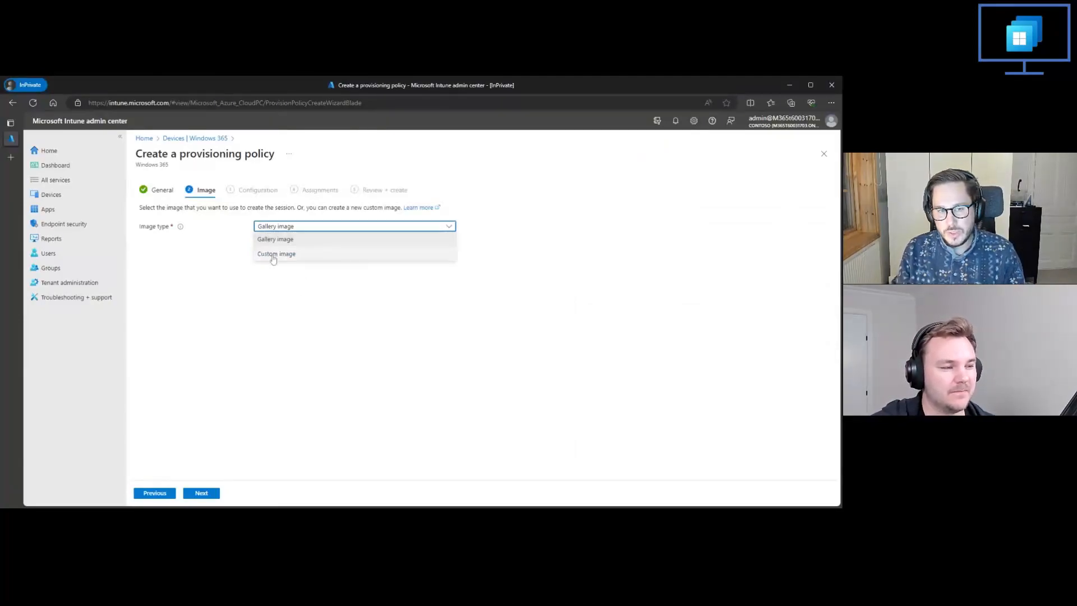
pyautogui.click(296, 322)
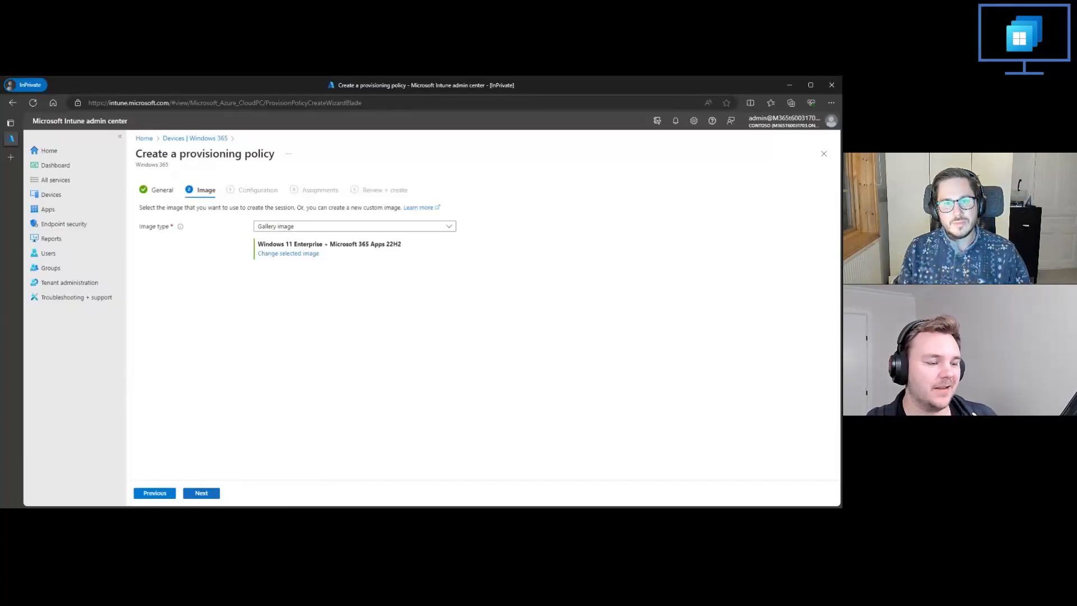
pyautogui.click(279, 76)
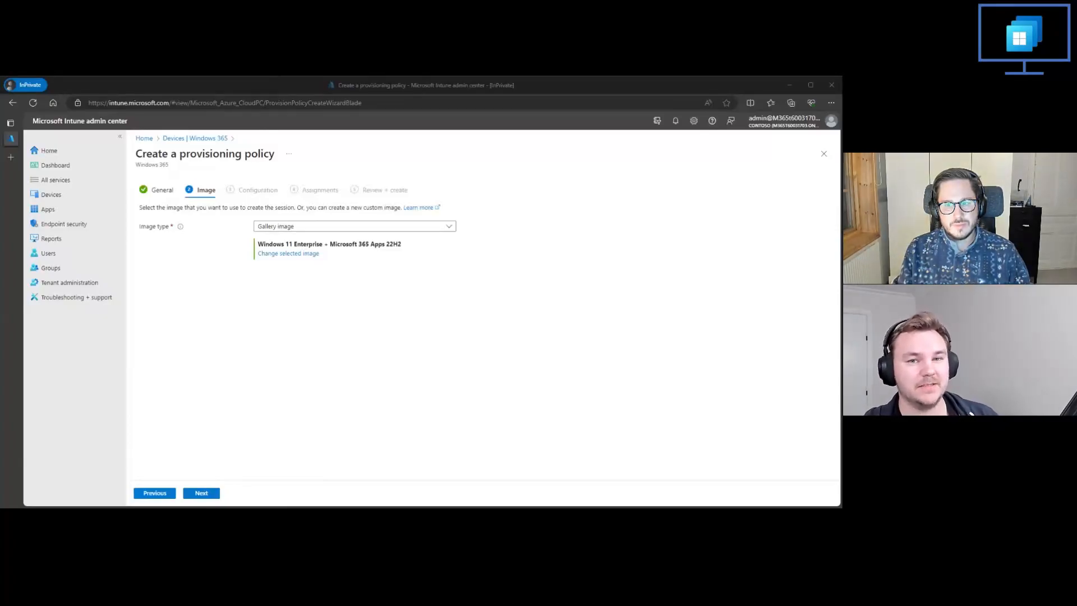
pyautogui.click(177, 454)
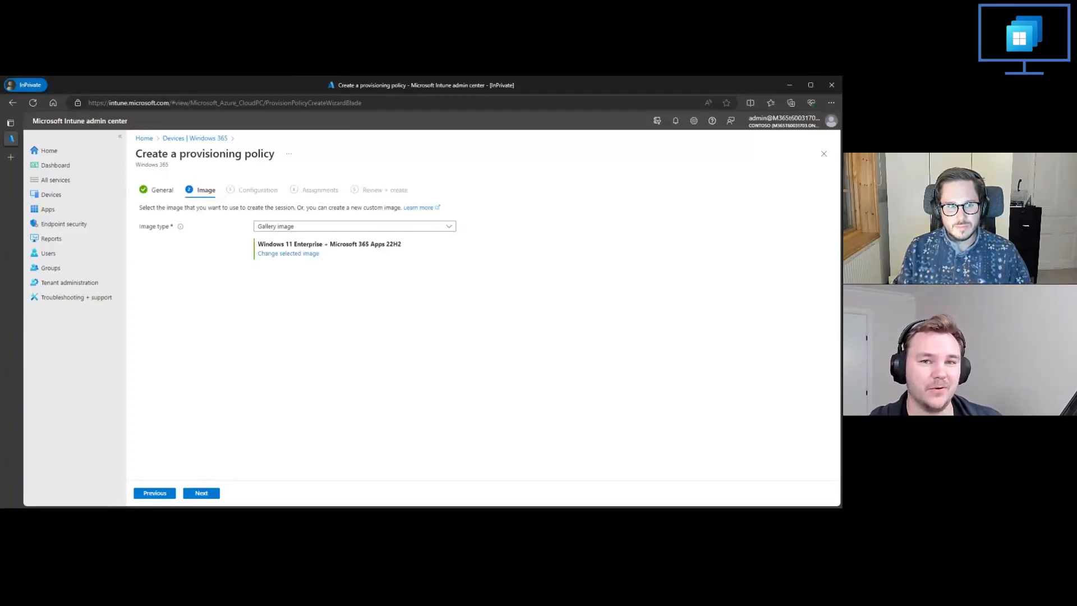
pyautogui.click(201, 494)
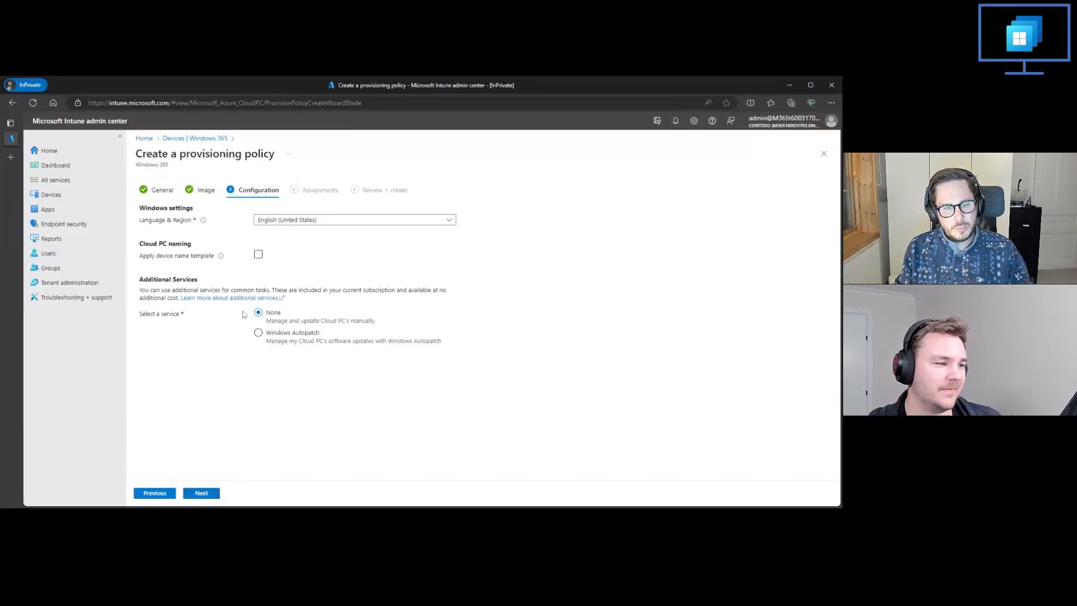
# Step: Set the Cloud PC language and region to Swedish (Sweden)
pyautogui.click(267, 221)
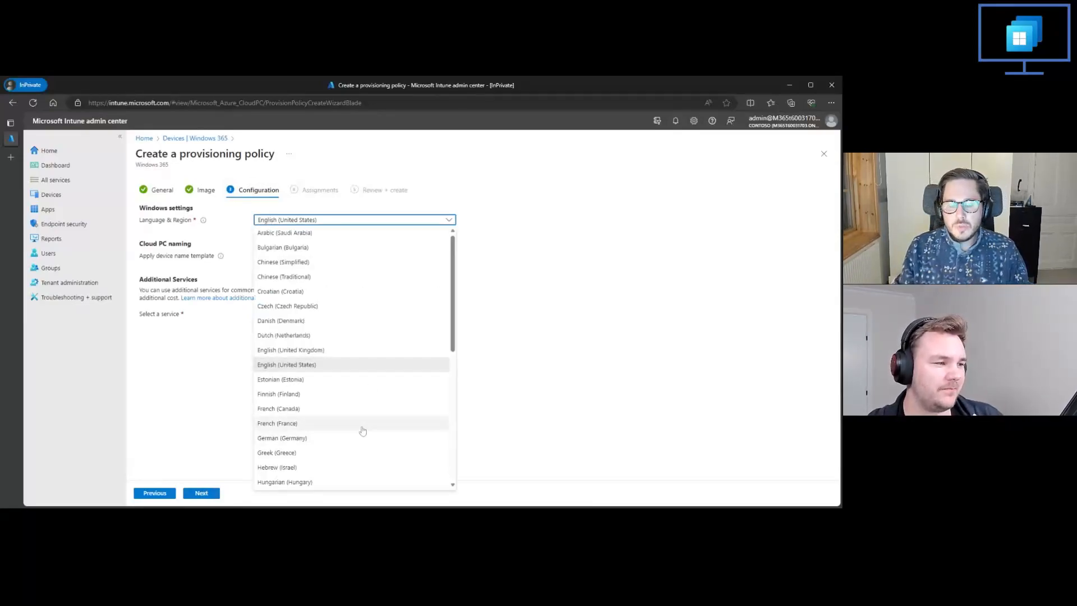
pyautogui.scroll(-5, 382, 438)
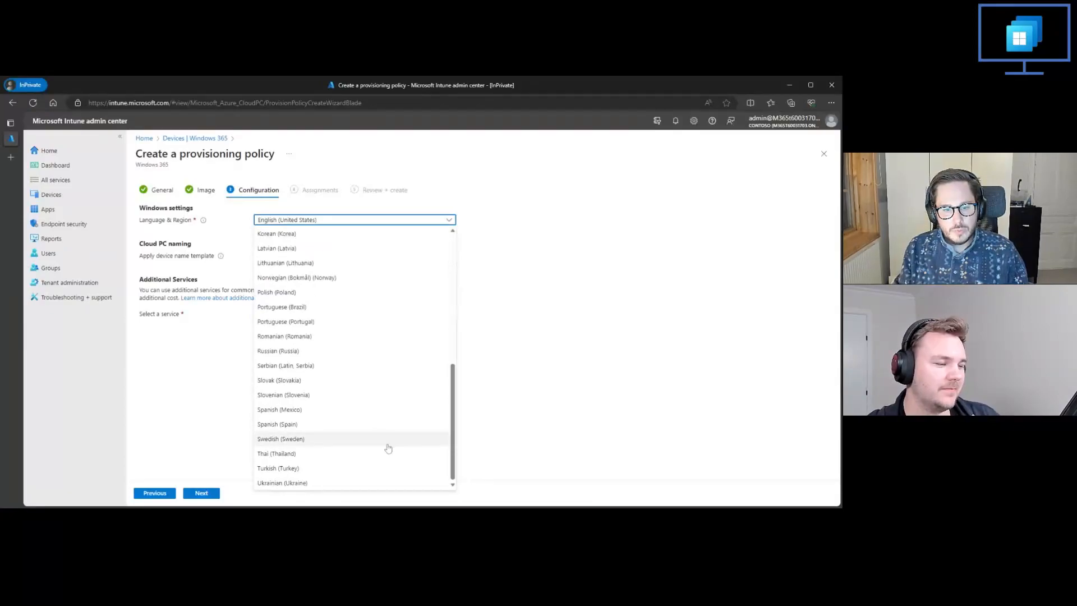
pyautogui.click(299, 443)
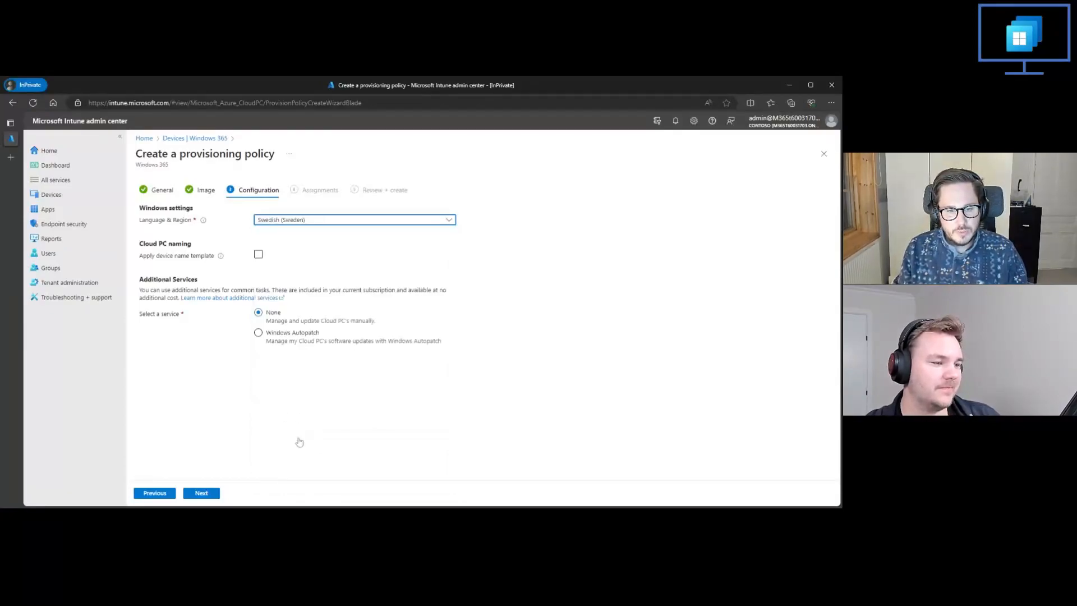
# Step: Set the Cloud PC language and region to Danish (Denmark)
pyautogui.click(270, 224)
pyautogui.scroll(5, 289, 296)
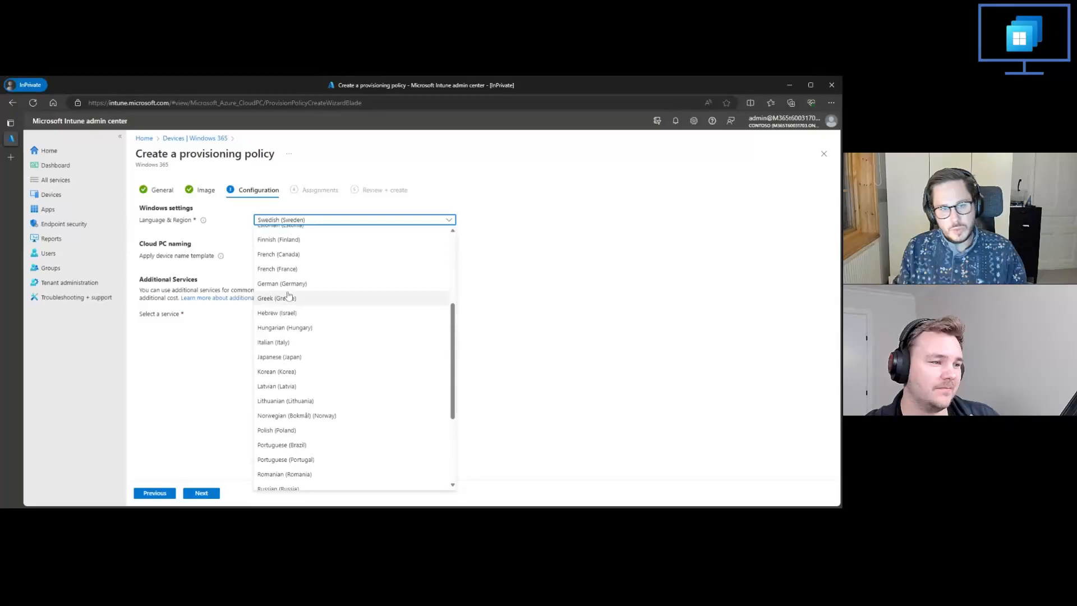
pyautogui.scroll(2, 288, 295)
pyautogui.click(280, 319)
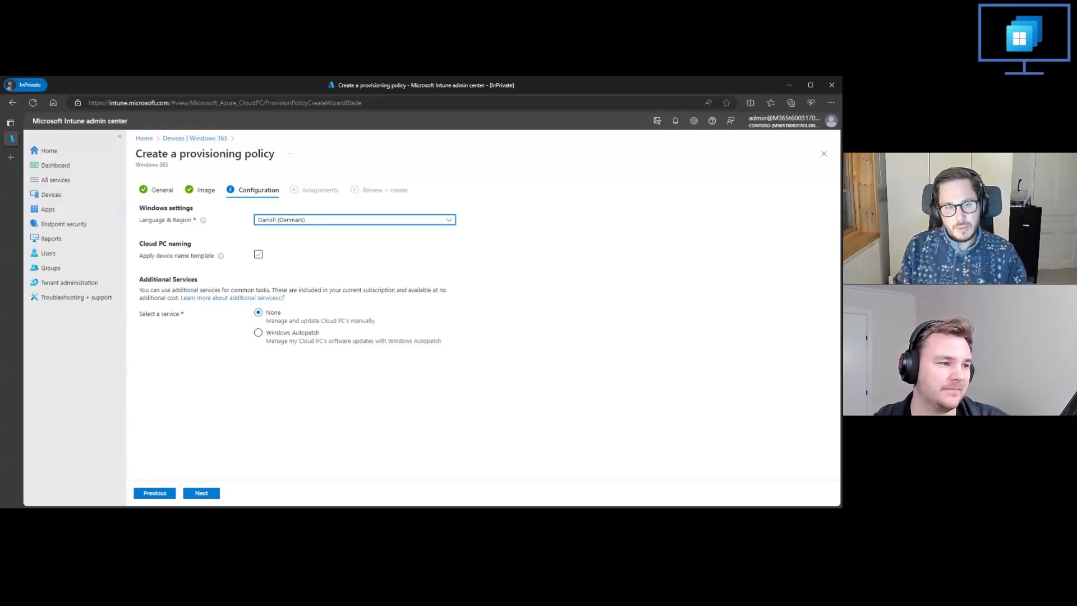
# Step: Check the device name template option, leave it disabled, and continue to the policy's group assignments
pyautogui.click(258, 254)
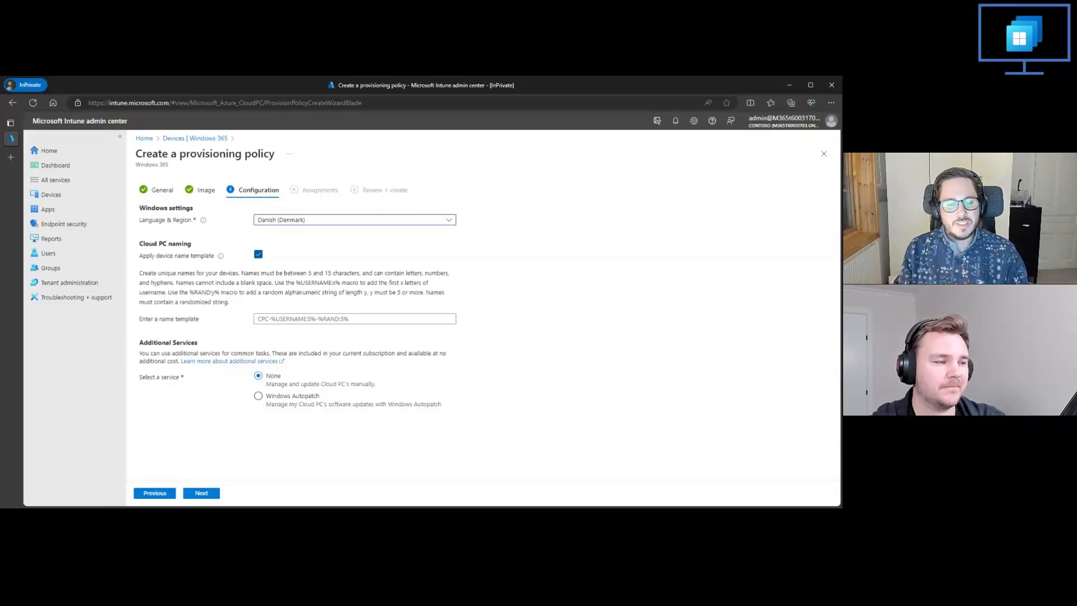
pyautogui.click(258, 254)
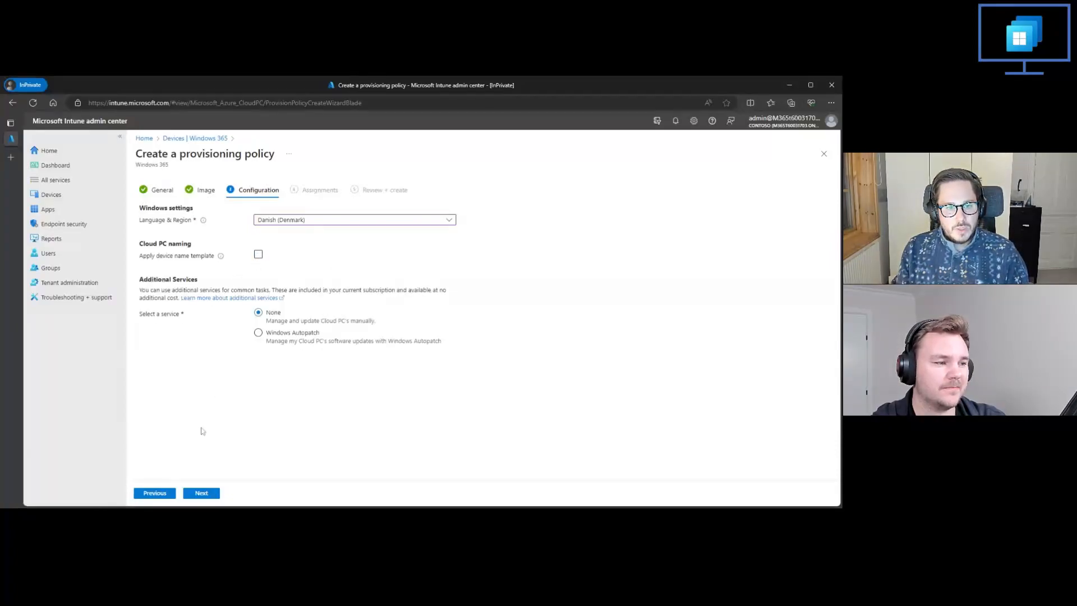
pyautogui.click(201, 494)
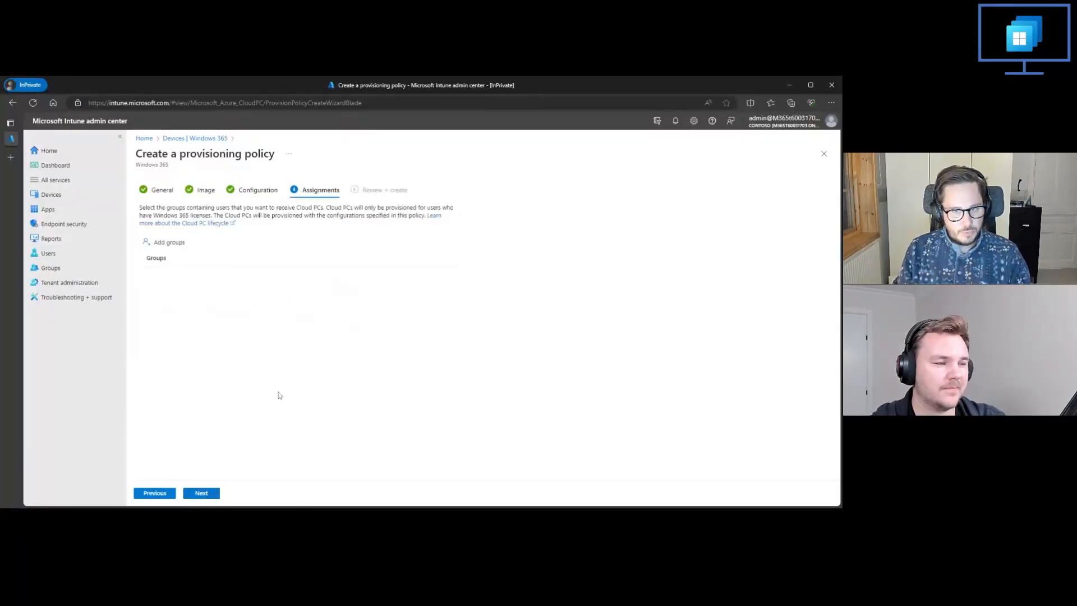
# Step: Assign the provisioning policy to the Windows365 Finance group
pyautogui.click(170, 242)
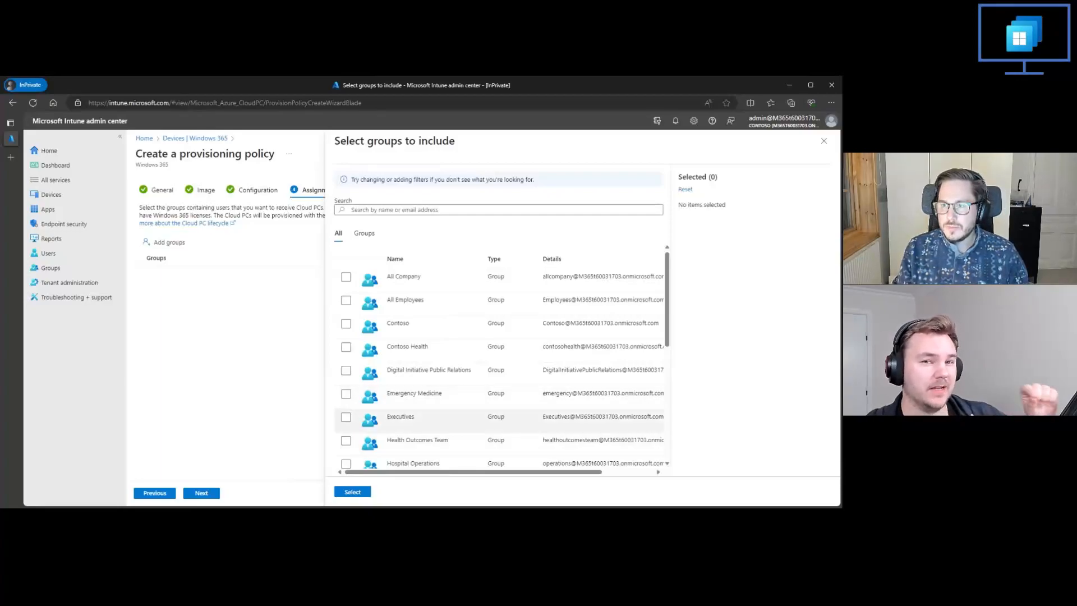
pyautogui.scroll(-1, 449, 389)
pyautogui.scroll(-5, 449, 392)
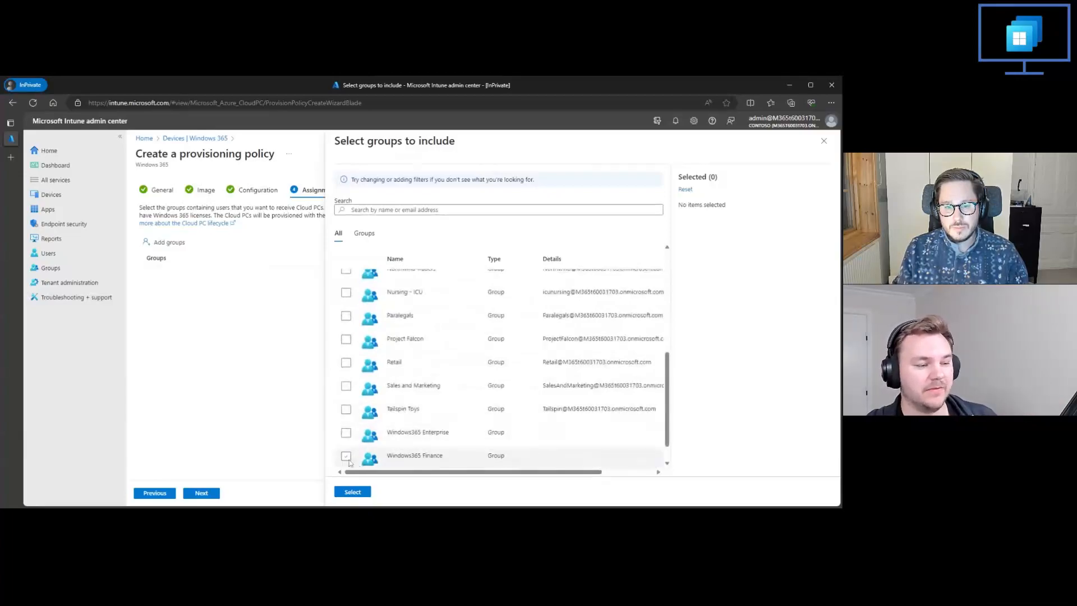
pyautogui.click(346, 456)
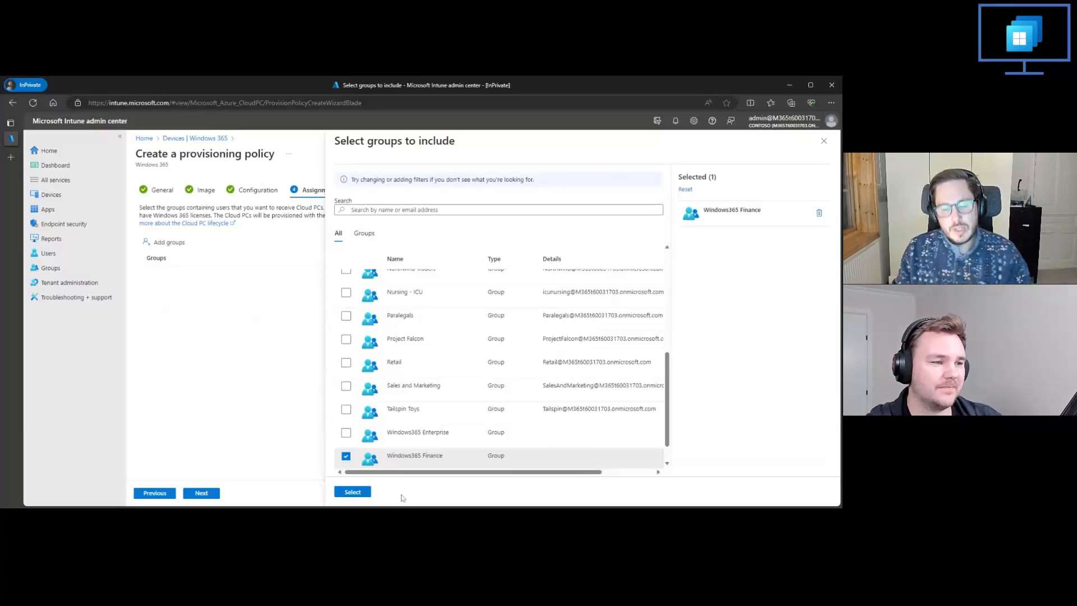
pyautogui.click(353, 492)
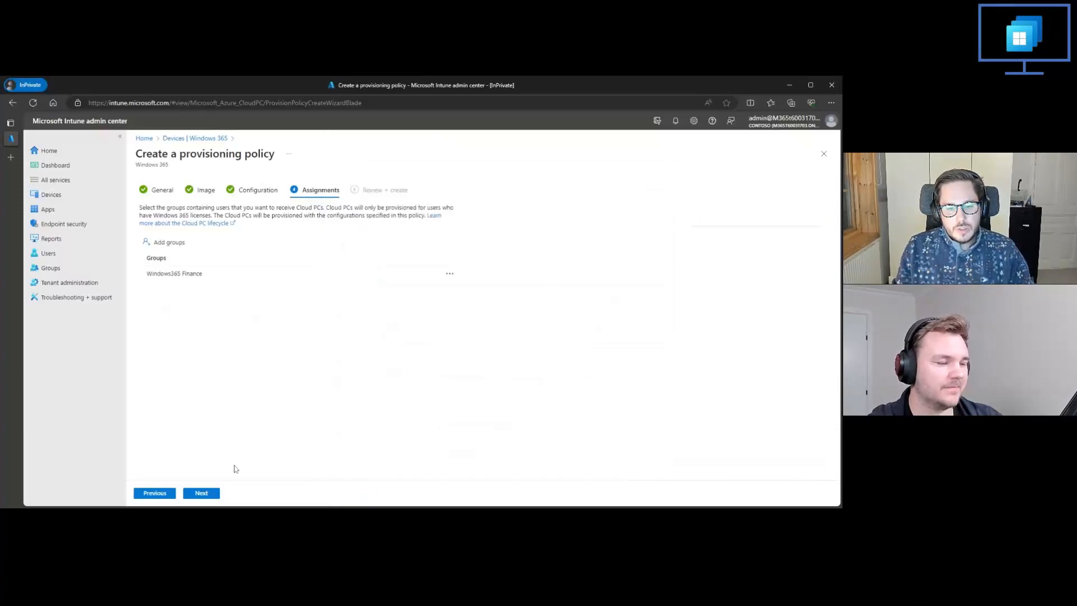
# Step: Review the summary of the Demo 1 provisioning policy and create it
pyautogui.click(210, 495)
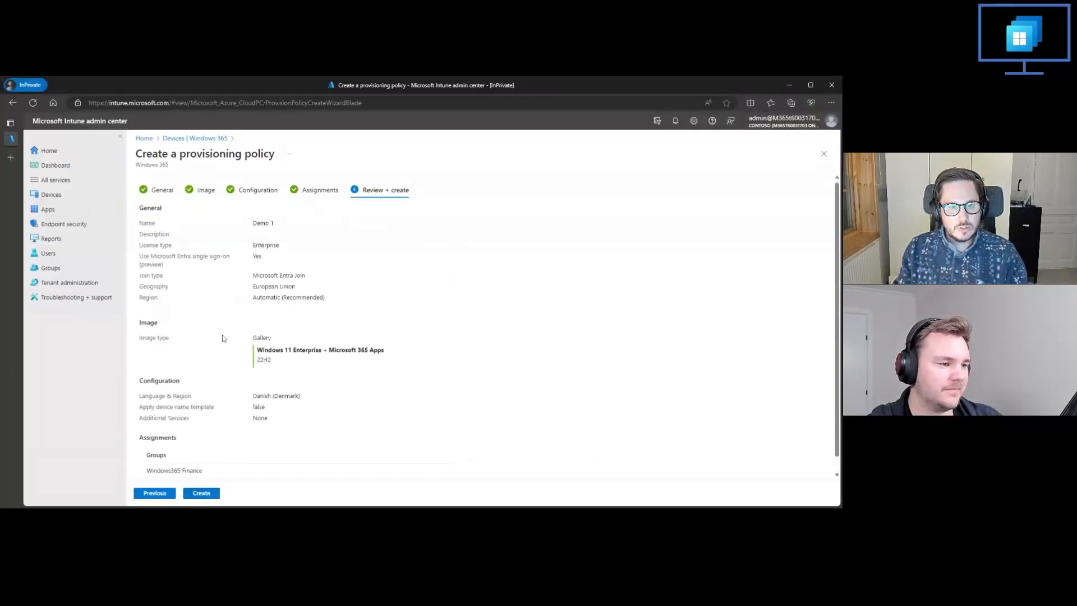
pyautogui.scroll(-1, 222, 338)
pyautogui.click(199, 494)
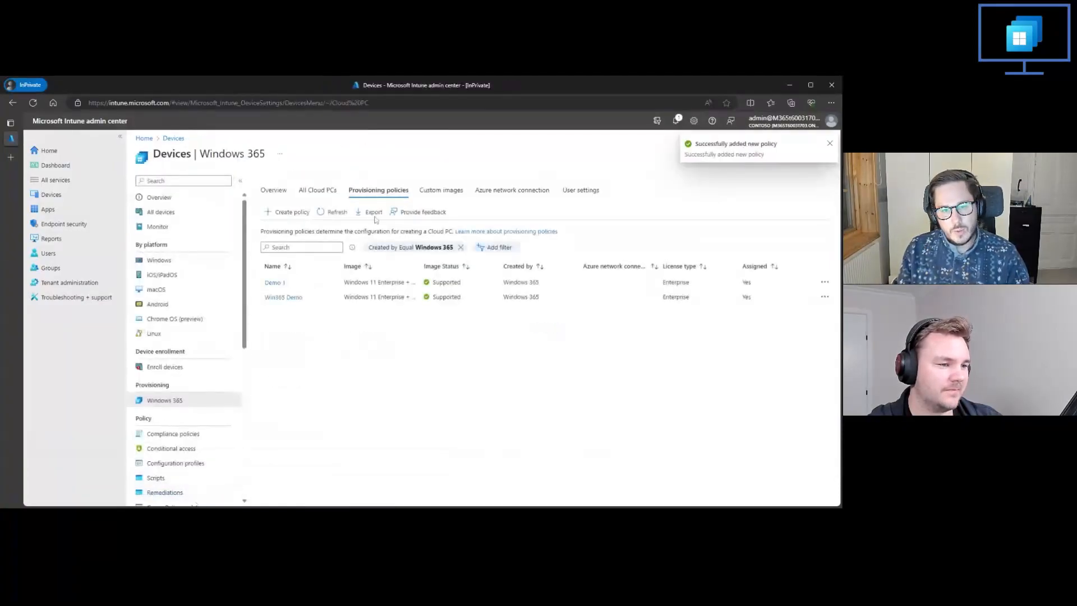
# Step: Locate the Demo 1 policy among the provisioning policies, and open the overview of all Cloud PCs
pyautogui.moveTo(300, 285); pyautogui.dragTo(265, 292)
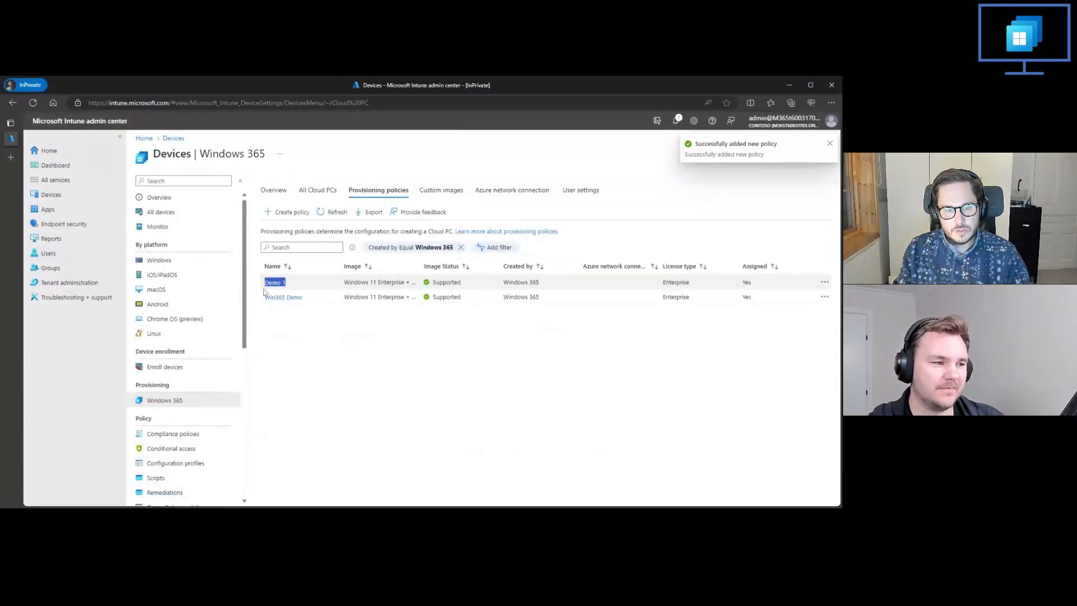
pyautogui.click(307, 281)
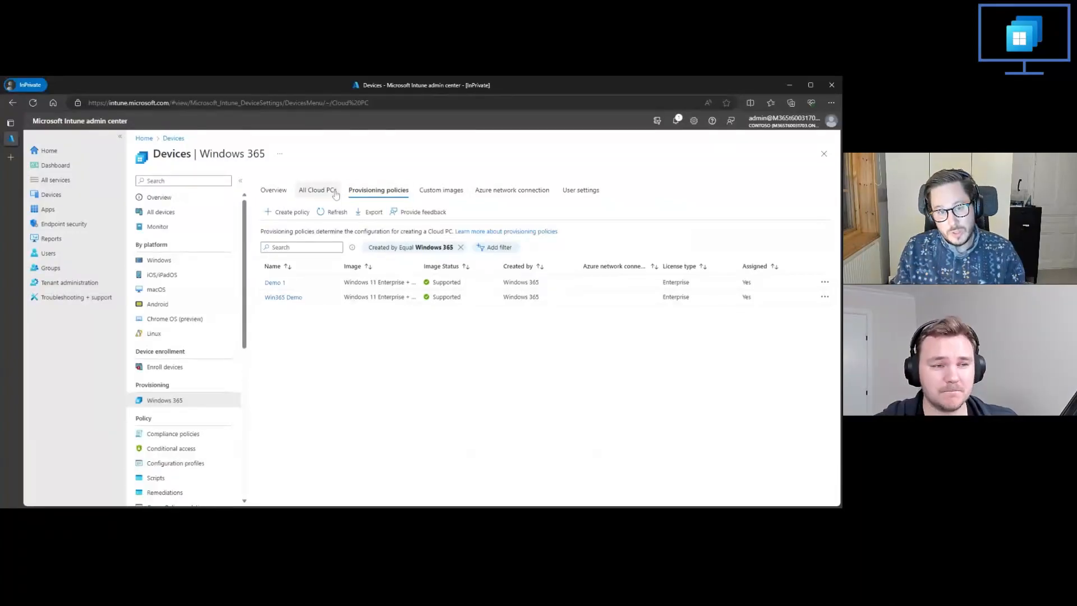
pyautogui.click(318, 190)
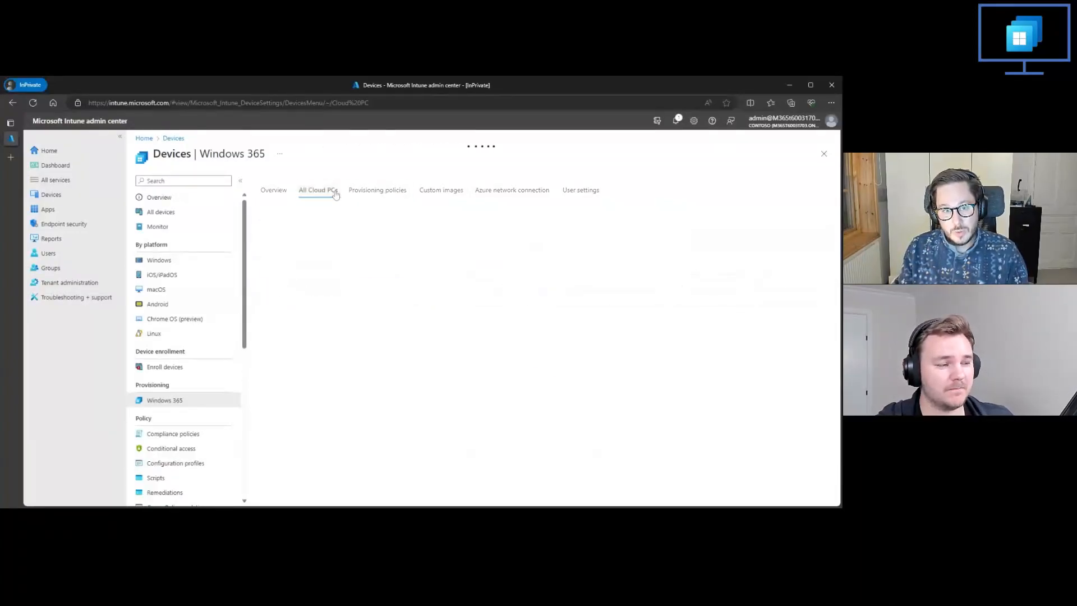